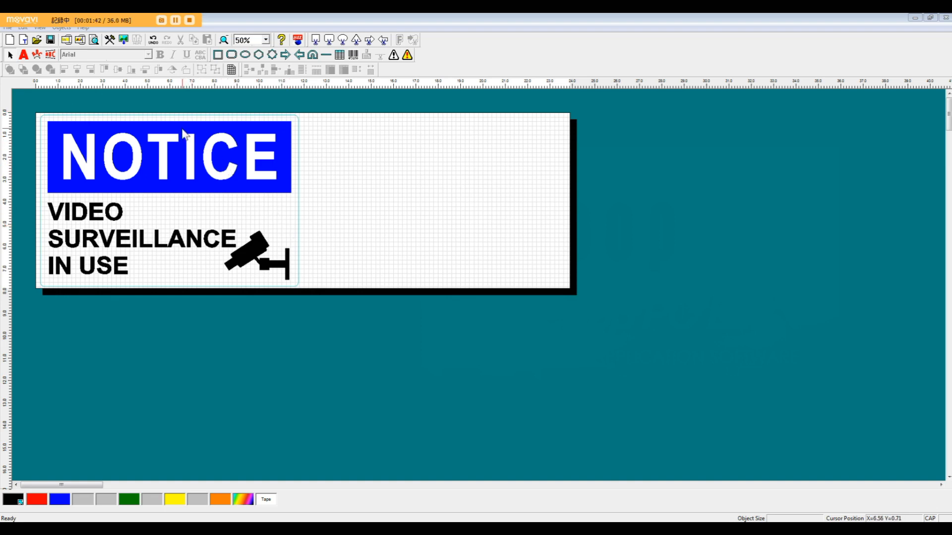
Move the sample sign below the page and draw a rectangle about 10.54 by 2.94 inches in the page's upper-left area.
drag(173, 126, 170, 306)
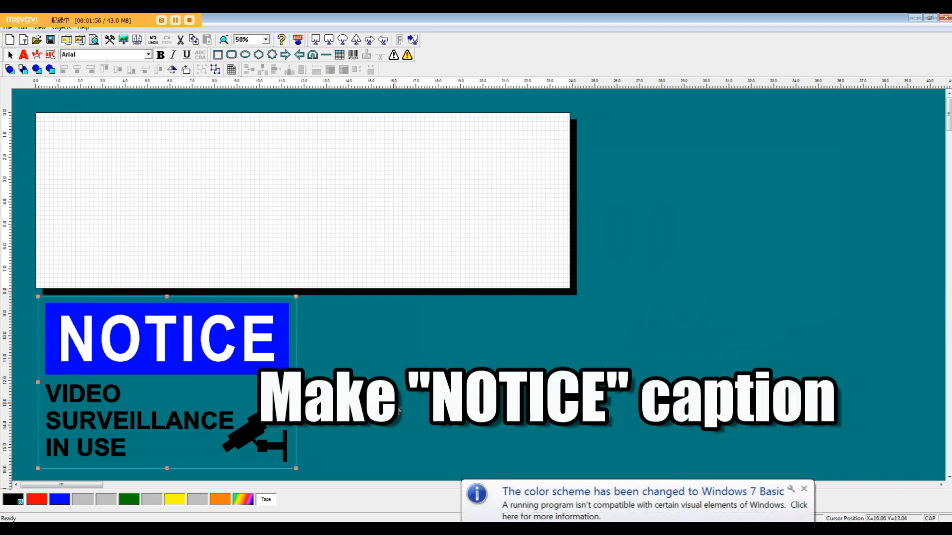
click(223, 56)
drag(44, 124, 280, 189)
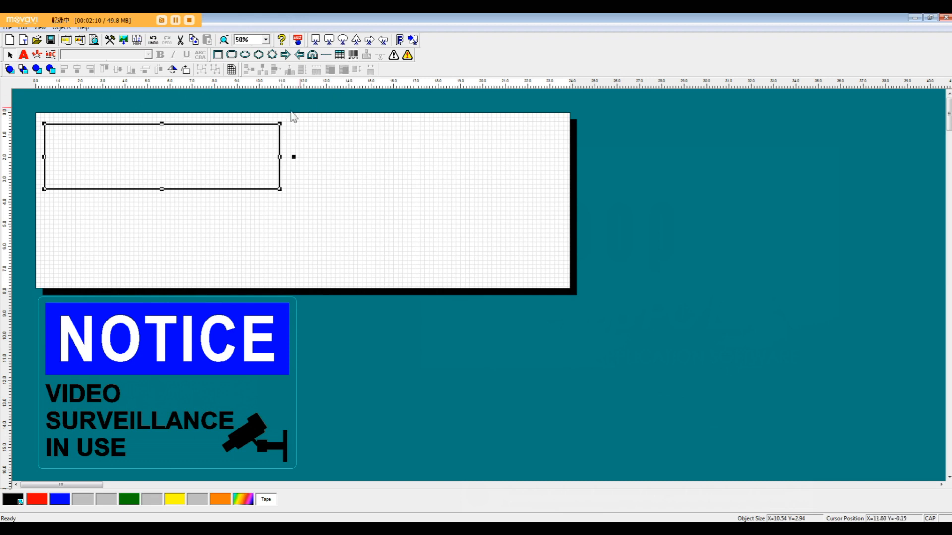
Turn on Fill In for the rectangle and colour it blue.
double_click(162, 150)
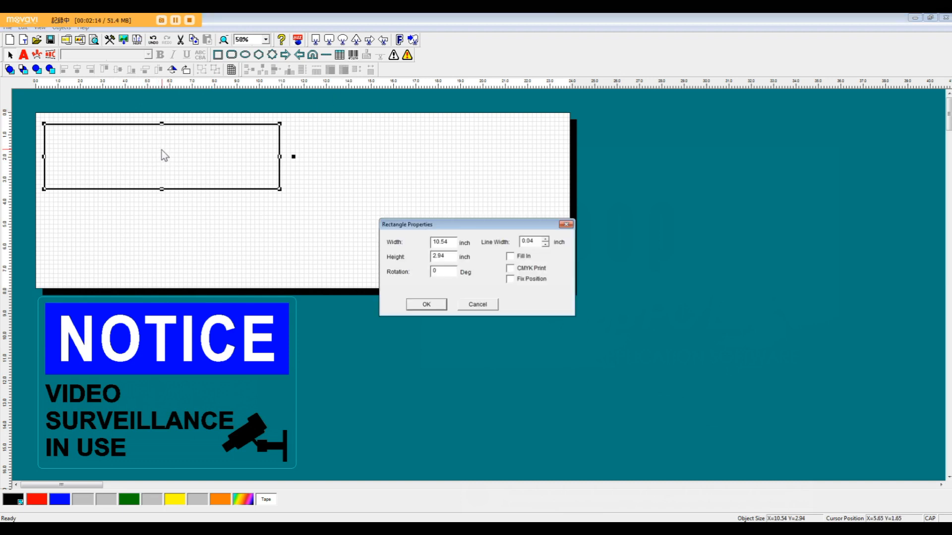
drag(483, 224, 470, 176)
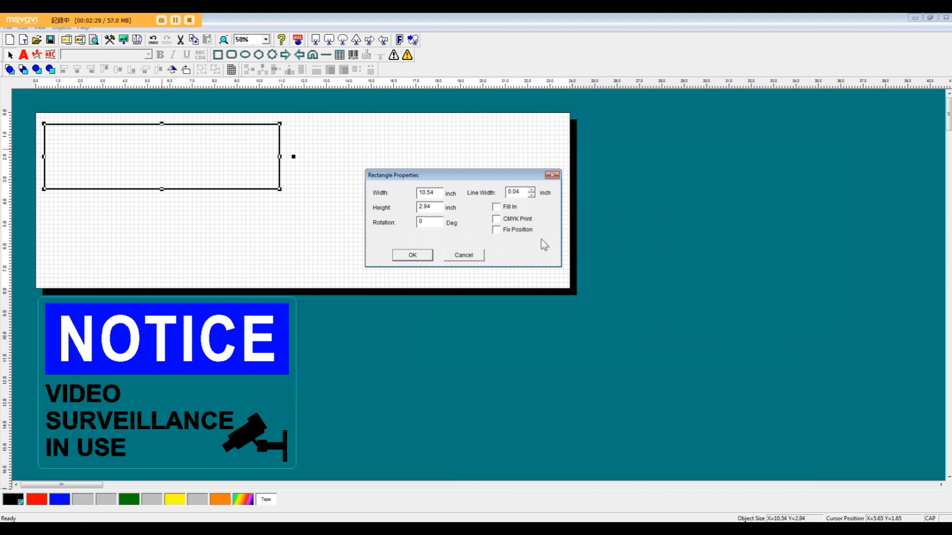
drag(457, 176, 418, 157)
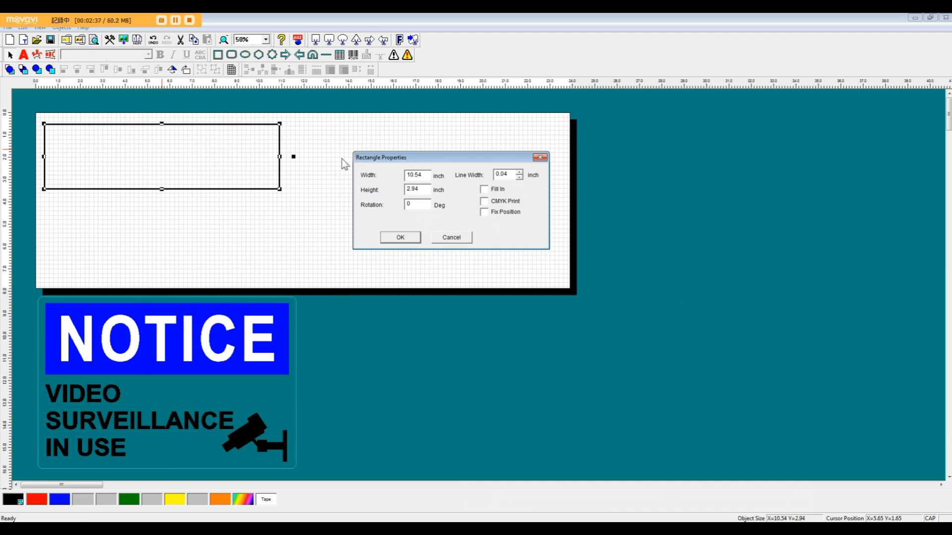
click(485, 189)
click(386, 240)
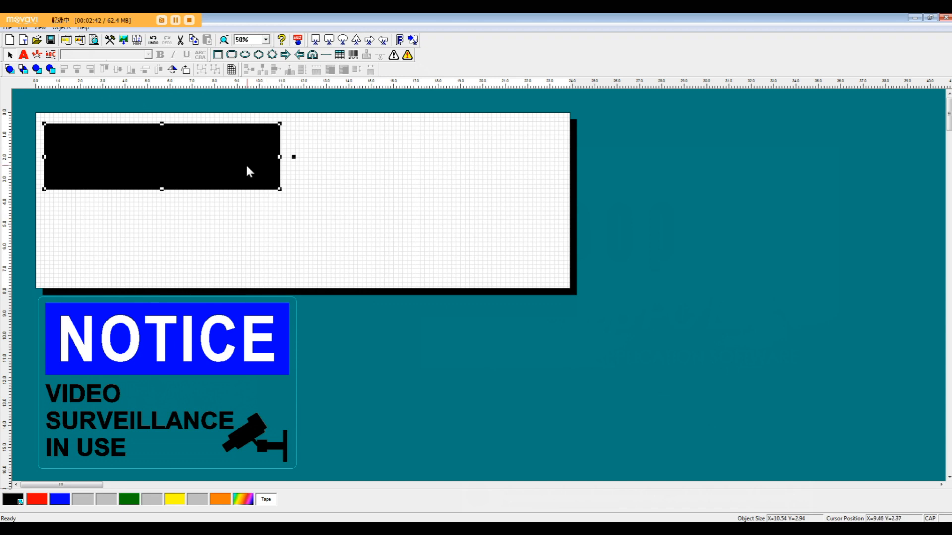
click(59, 501)
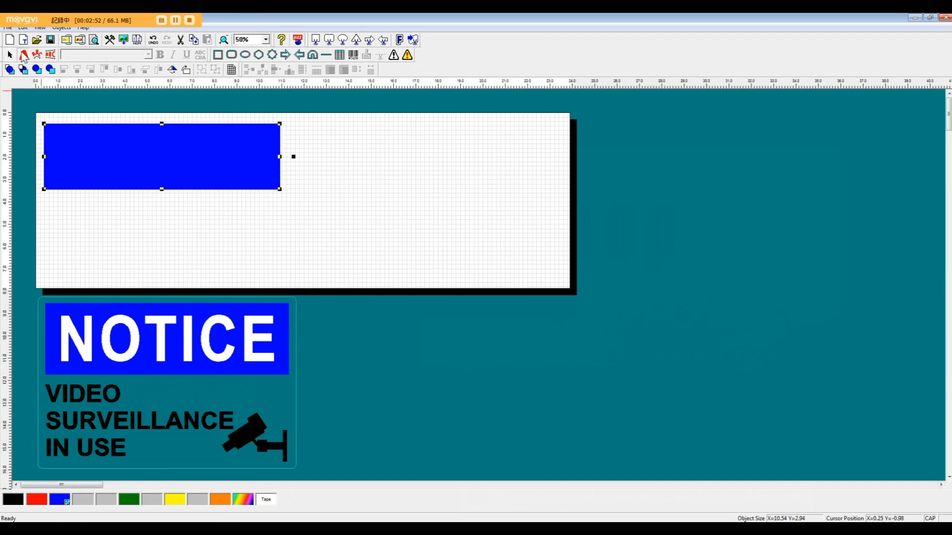
Add a text box about 9.75 by 2.56 inches over the blue rectangle with the text "NOTICE".
click(24, 55)
drag(50, 128, 268, 186)
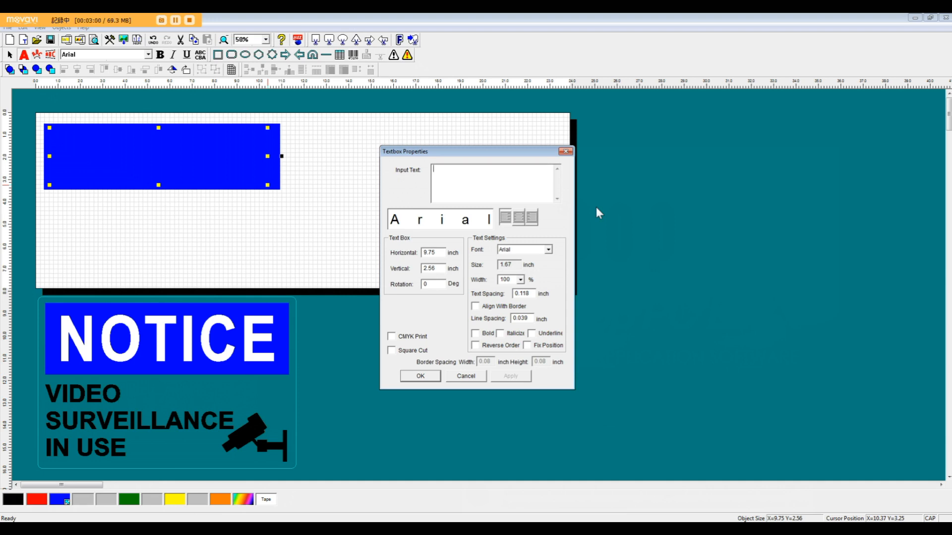
text(NOTICE)
Preview alternative fonts for the NOTICE text, such as BatangChe and Bookman Old Style, and return to Arial.
click(547, 251)
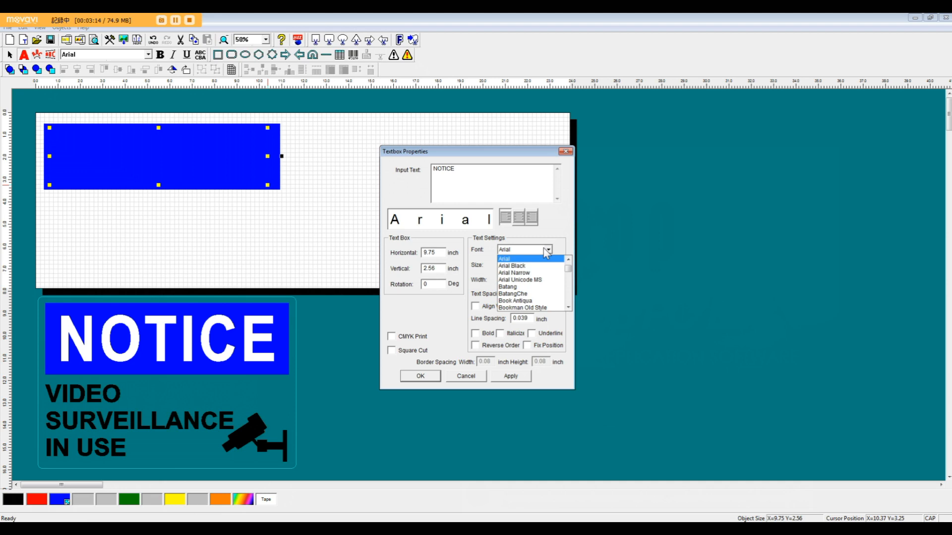
key(Down)
key(Down)
key(Down)
key(Down)
key(Down)
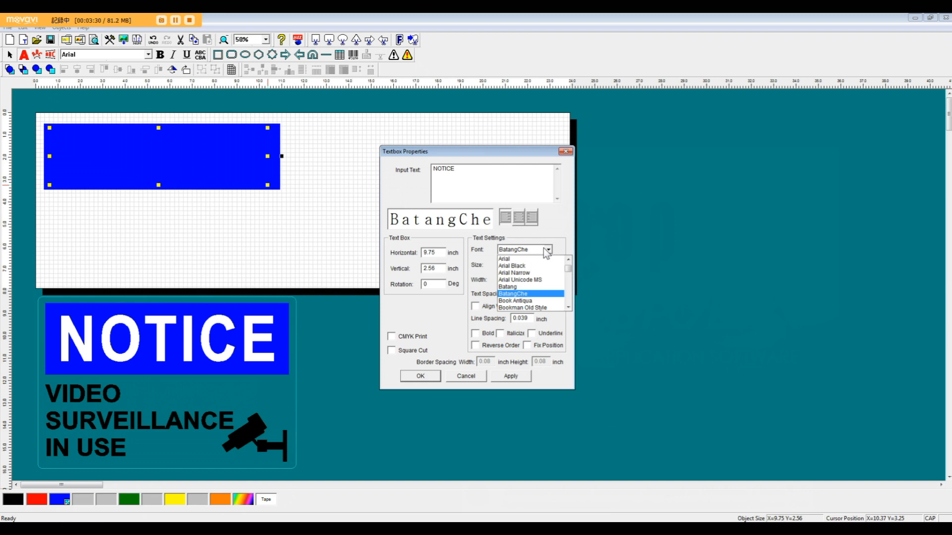
key(Down)
key(Down)
key(Down)
key(Down)
key(Down)
key(Down)
key(Down)
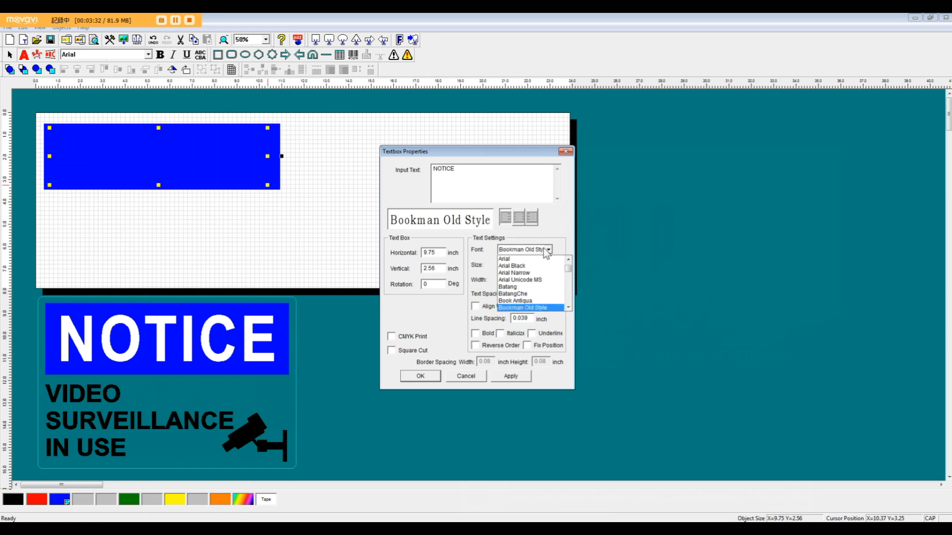
key(Up)
key(Up)
key(Up)
key(Up)
key(Up)
key(Up)
key(Up)
key(Up)
key(Up)
key(Up)
key(Up)
key(Up)
key(Up)
key(Up)
key(Up)
key(Up)
key(Up)
key(Up)
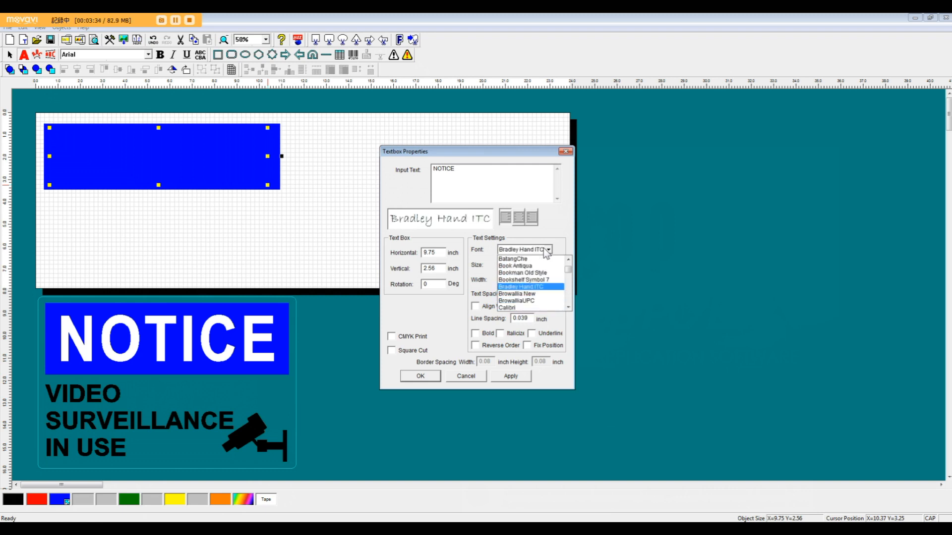
key(Down)
key(Down)
key(Down)
key(Down)
key(Down)
key(Down)
key(Down)
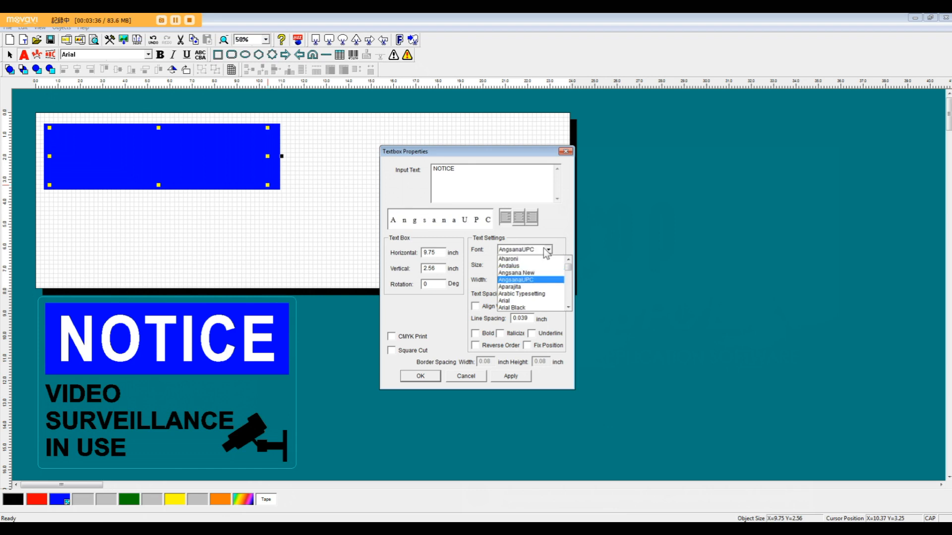
key(Up)
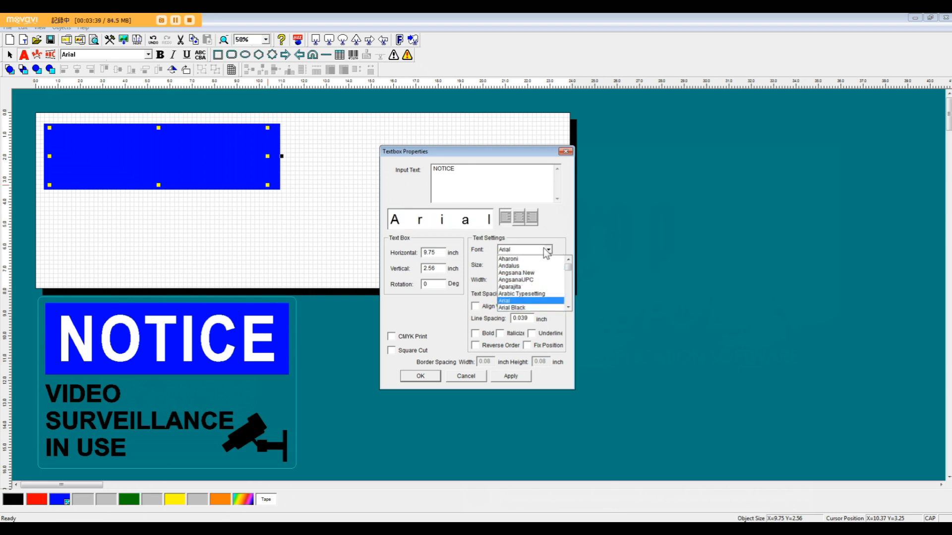
click(533, 301)
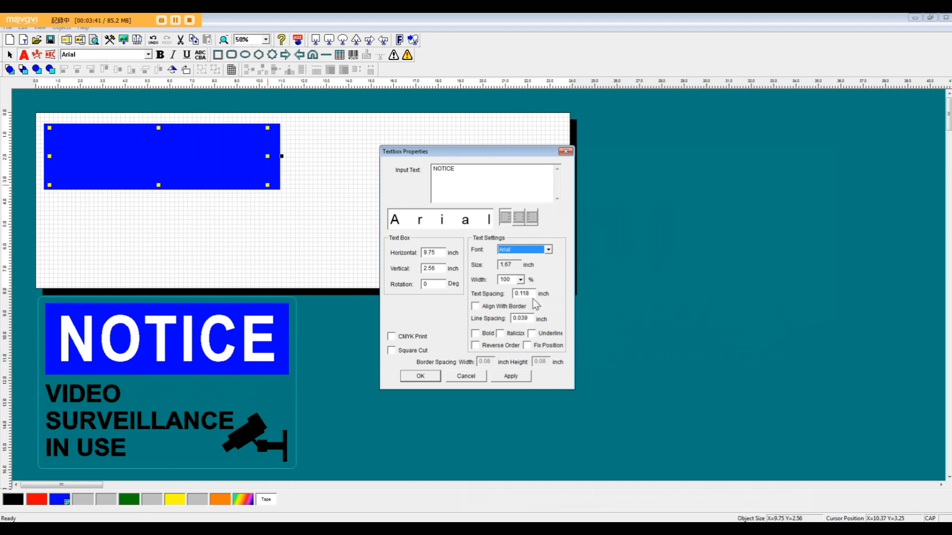
Make the NOTICE text bold and give it the transparent tape colour over the blue rectangle.
click(474, 334)
click(422, 377)
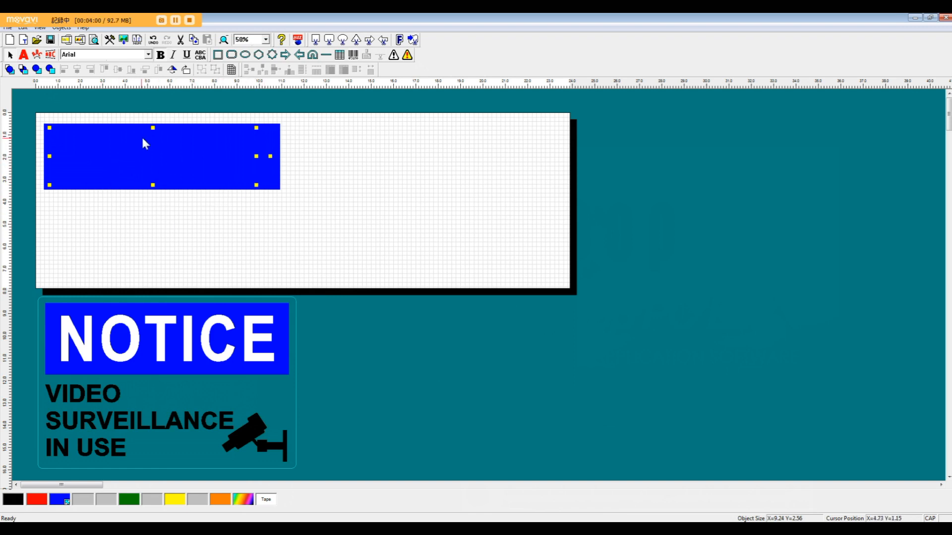
drag(150, 147, 151, 219)
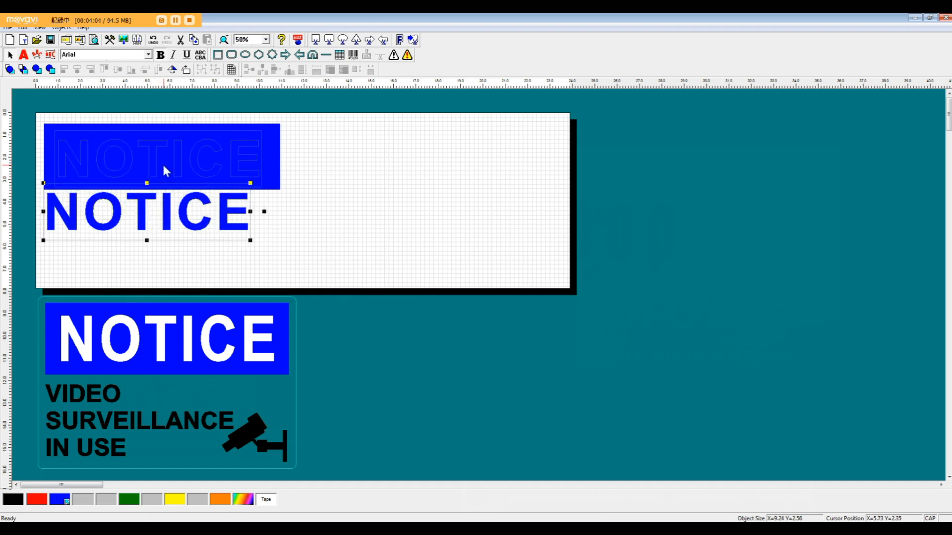
key(ctrl+z)
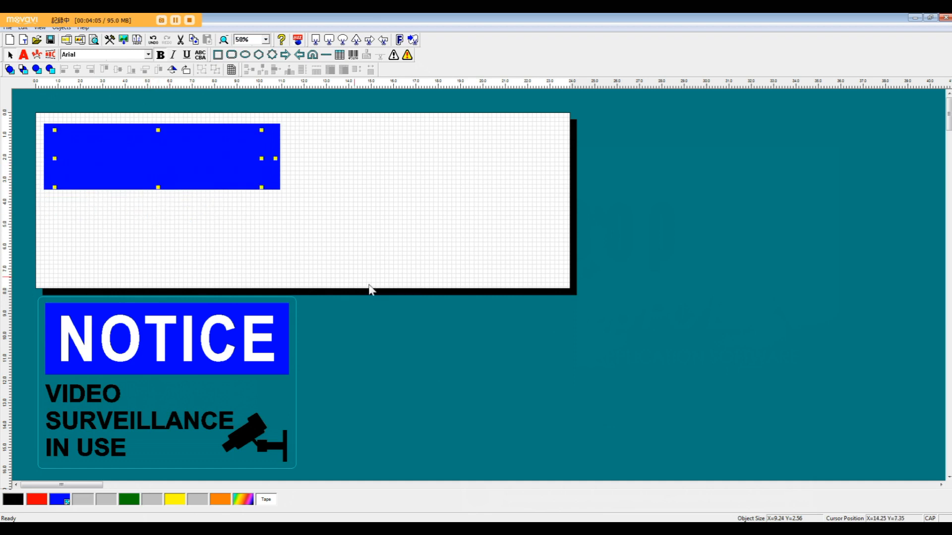
click(266, 501)
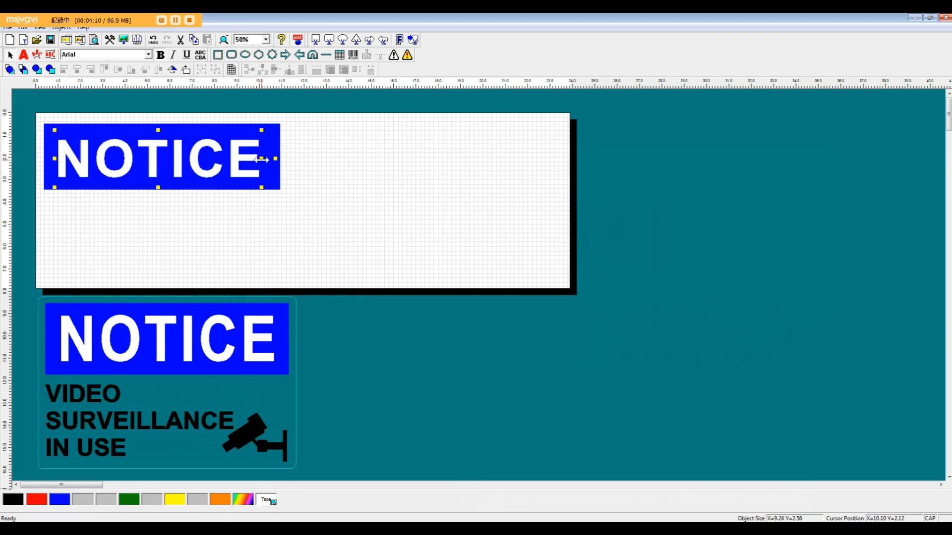
Stretch the NOTICE text to about 9.71 by 2.98 inches and centre it vertically with the blue rectangle.
drag(262, 159, 272, 159)
drag(163, 130, 178, 154)
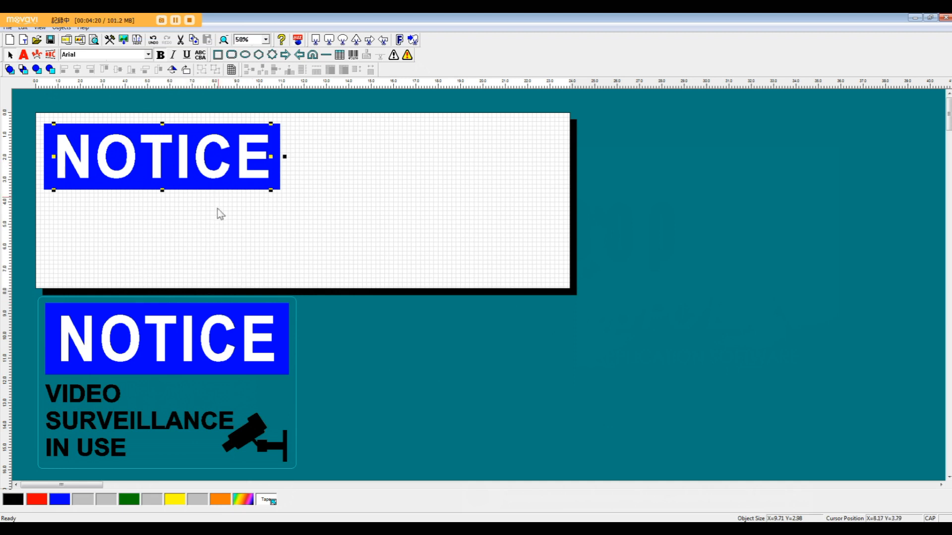
drag(127, 104, 174, 192)
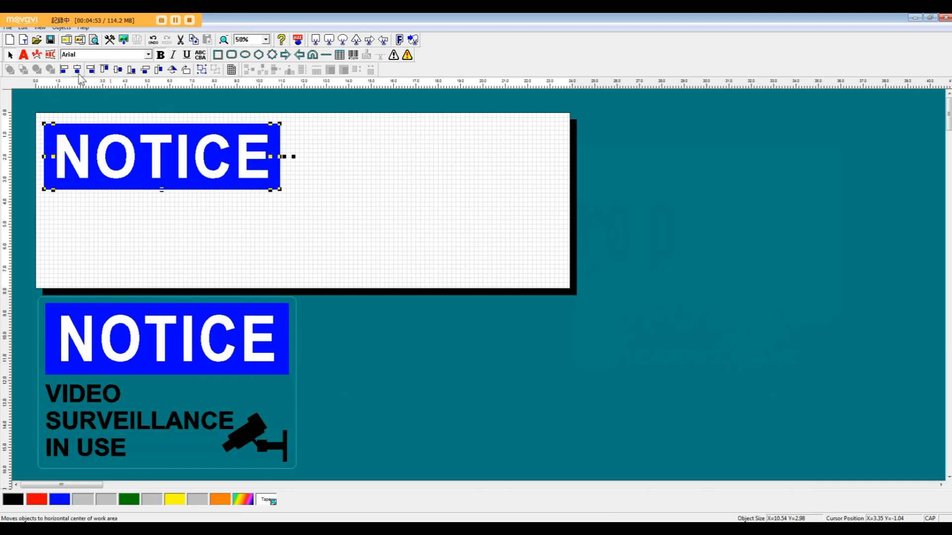
click(119, 71)
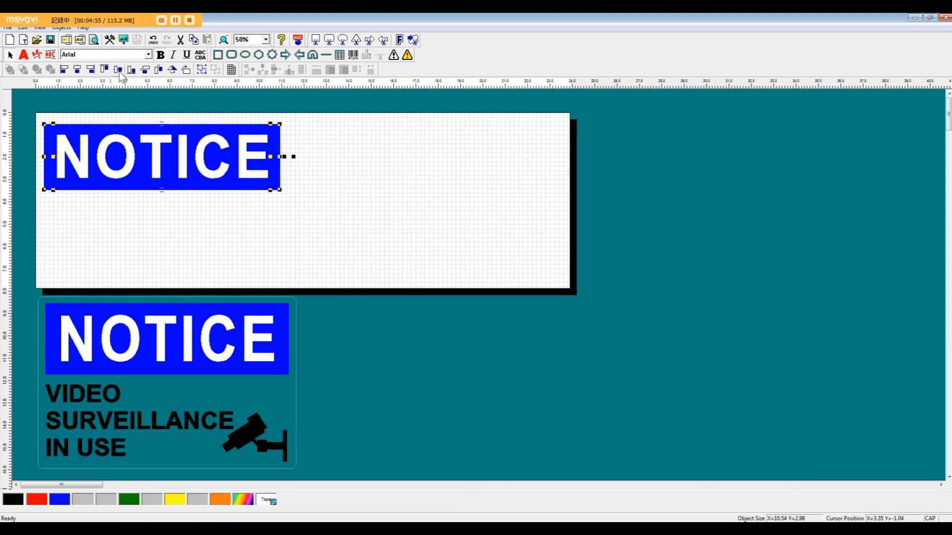
click(427, 187)
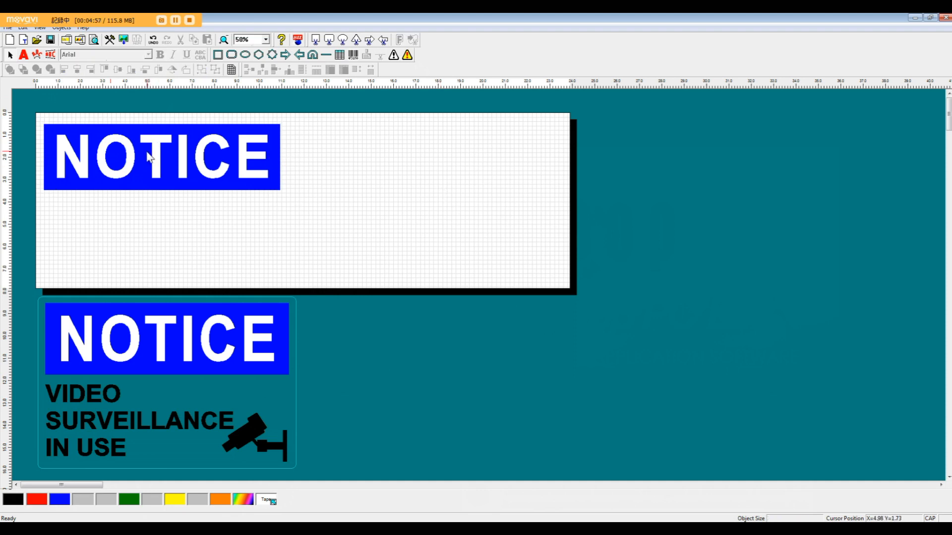
Offset the NOTICE text from the blue rectangle, and align both objects on their horizontal and vertical centres.
click(164, 151)
drag(166, 153, 200, 209)
shift+click(134, 132)
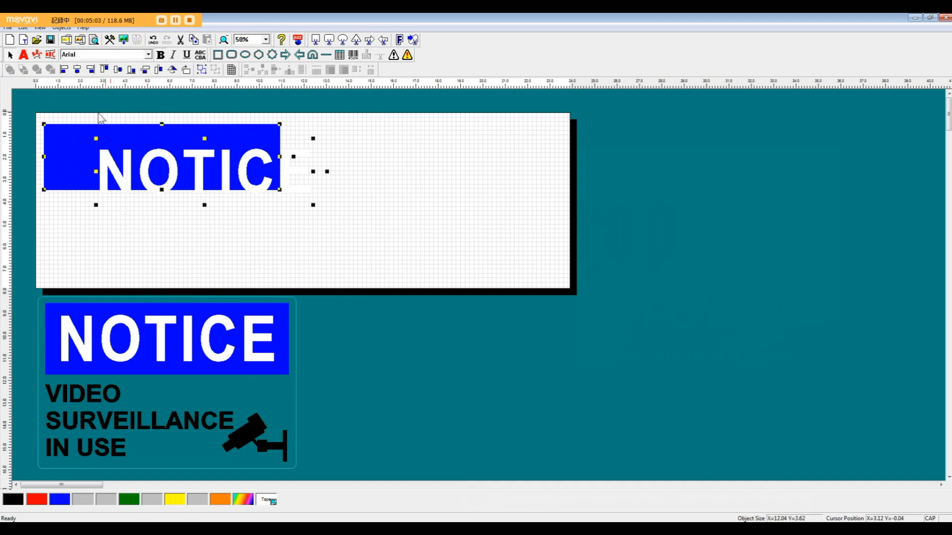
click(77, 69)
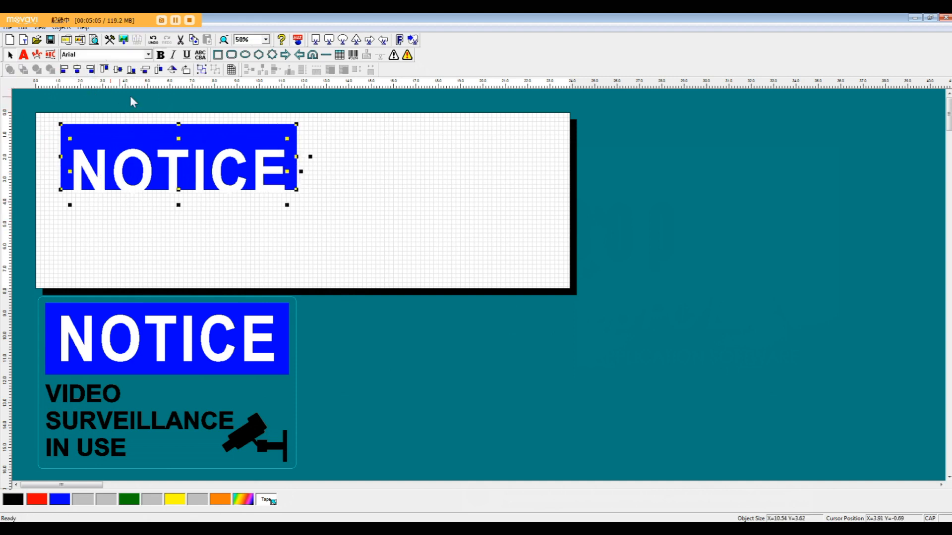
click(118, 70)
Move the text and blue rectangle together to the page's upper-left corner and group them.
drag(193, 149, 180, 130)
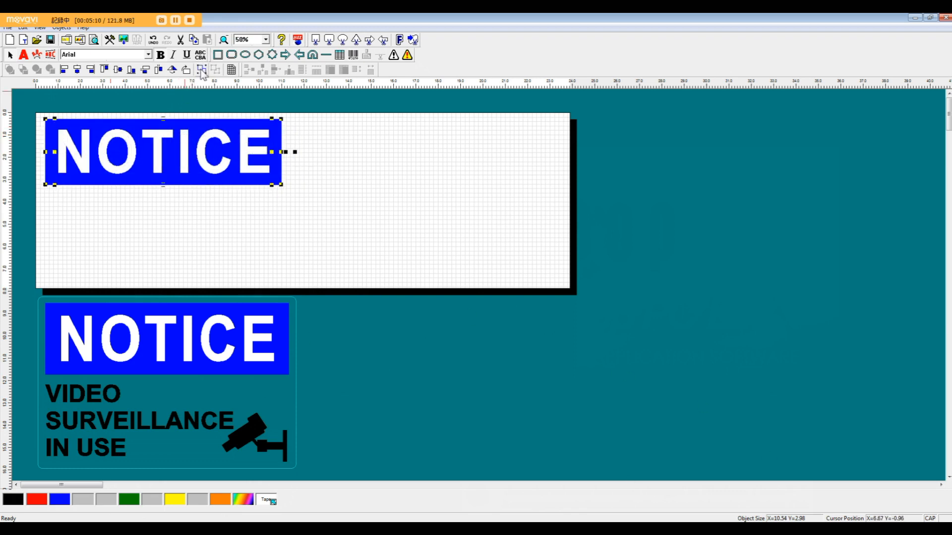
click(202, 68)
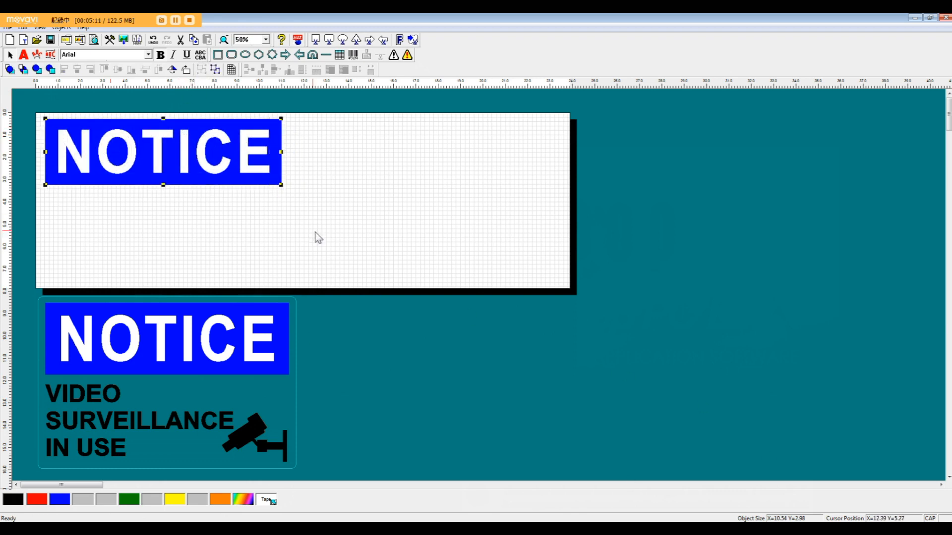
Add a text box below the NOTICE caption reading "VIDEO", "SURVEILLANCE" and "IN USE" on three lines in bold Arial.
click(24, 55)
drag(48, 197, 201, 276)
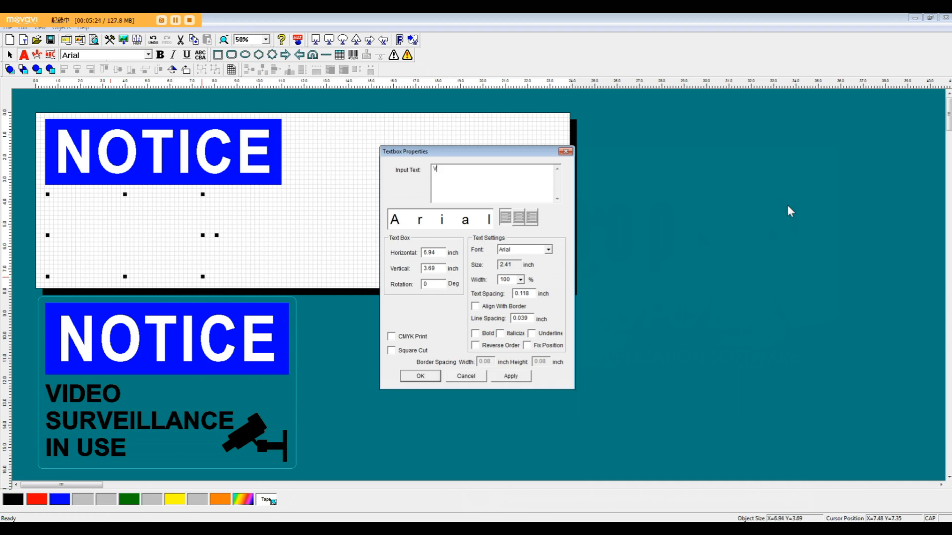
key(Return)
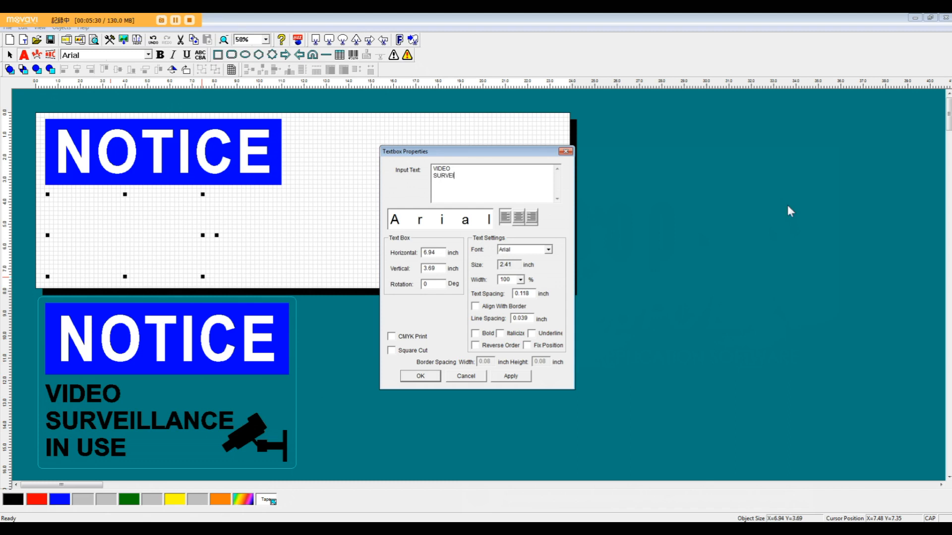
text(SURVEILLANCE )
text(IN)
text( USE)
click(475, 333)
drag(474, 153, 460, 132)
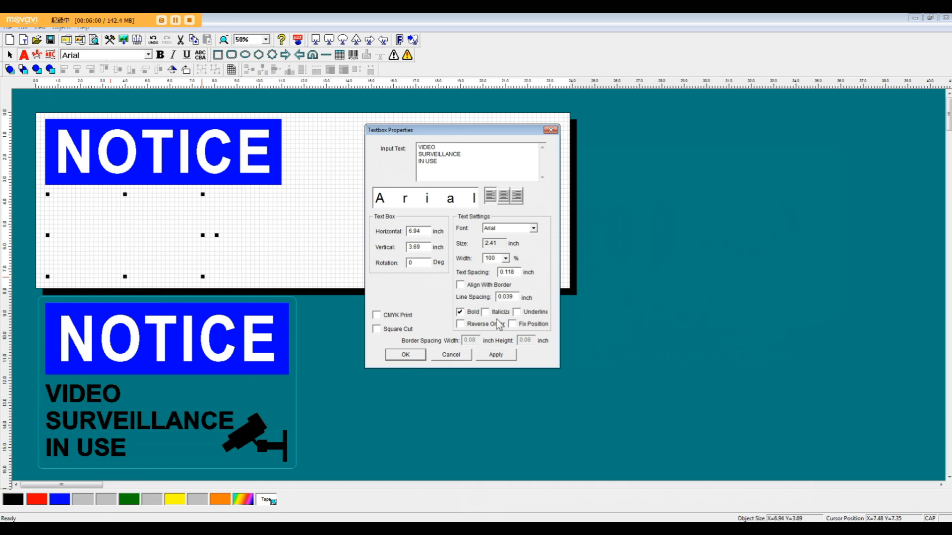
click(403, 356)
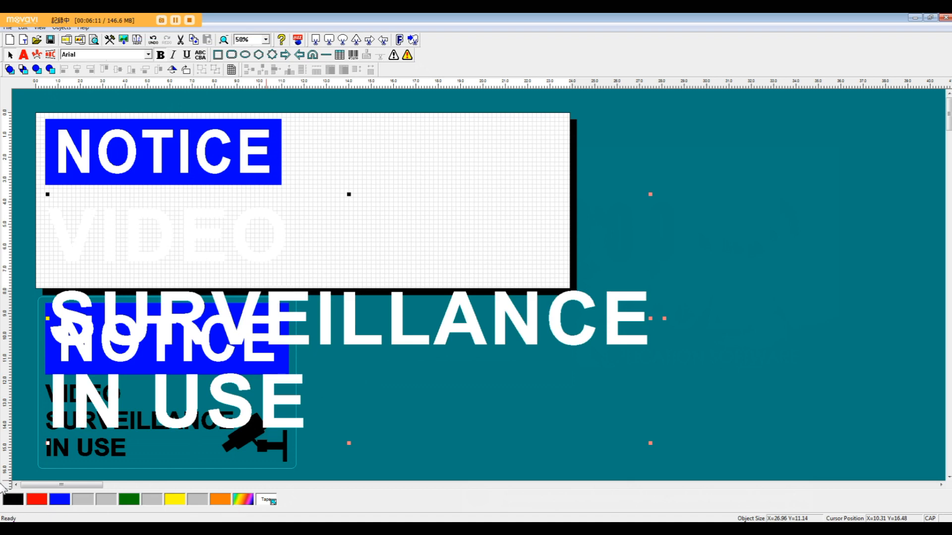
Colour the three-line text black and scale it proportionally to about 8.75 by 3.61 inches beneath the NOTICE caption.
click(9, 500)
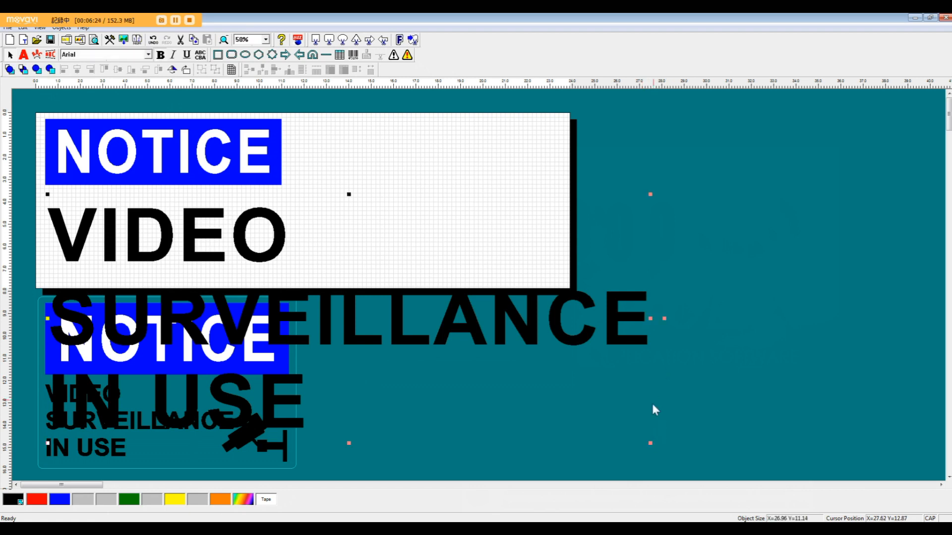
drag(649, 442, 647, 391)
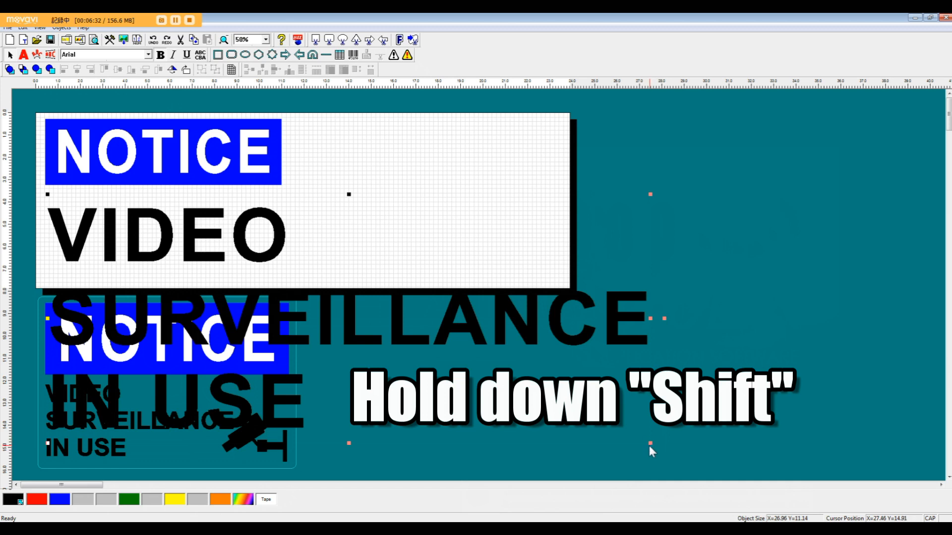
drag(649, 443, 243, 235)
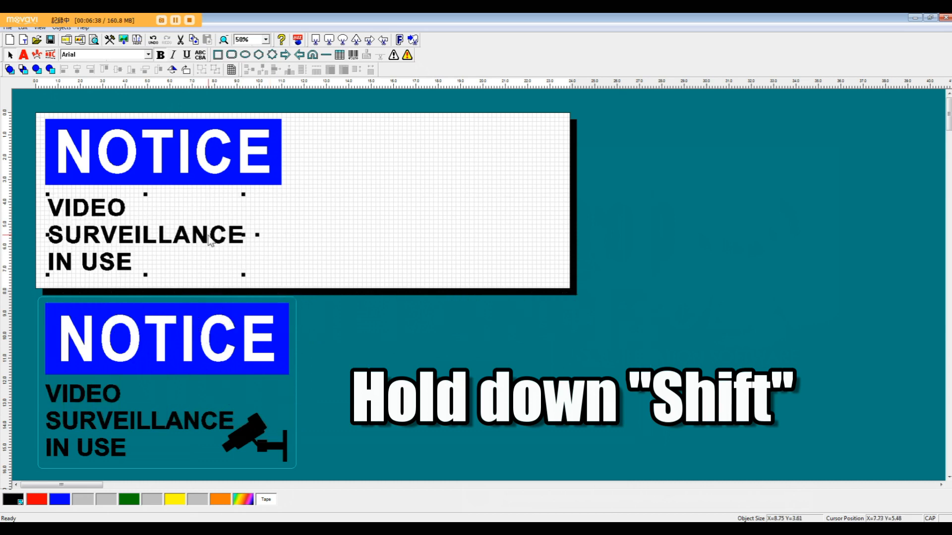
drag(214, 236, 212, 236)
drag(198, 241, 207, 243)
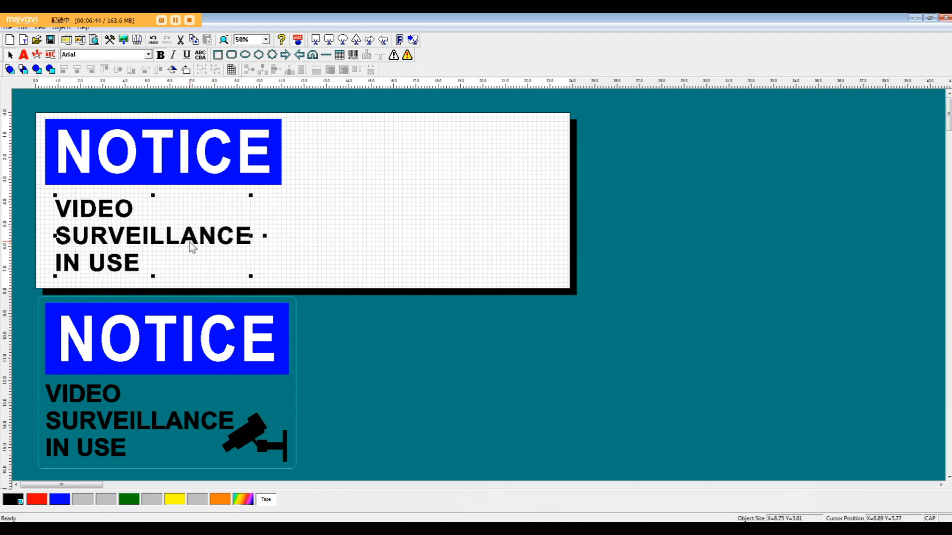
Shift the three-line text slightly left, closer to the NOTICE caption's left edge.
drag(92, 243, 87, 241)
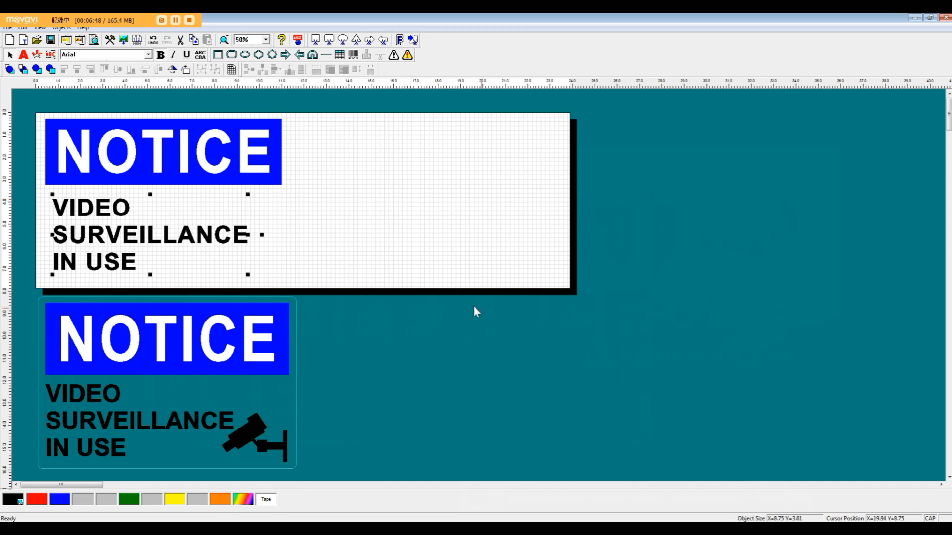
drag(212, 240, 209, 240)
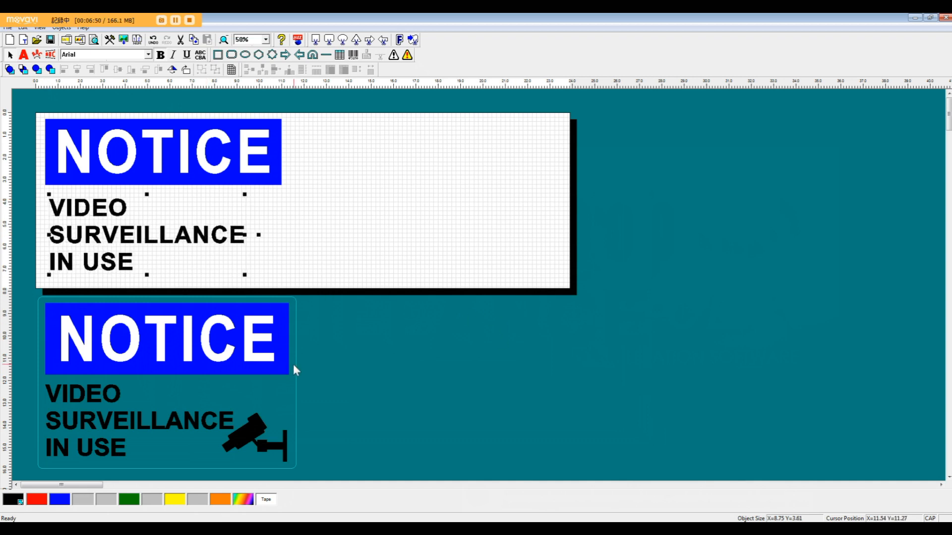
click(272, 264)
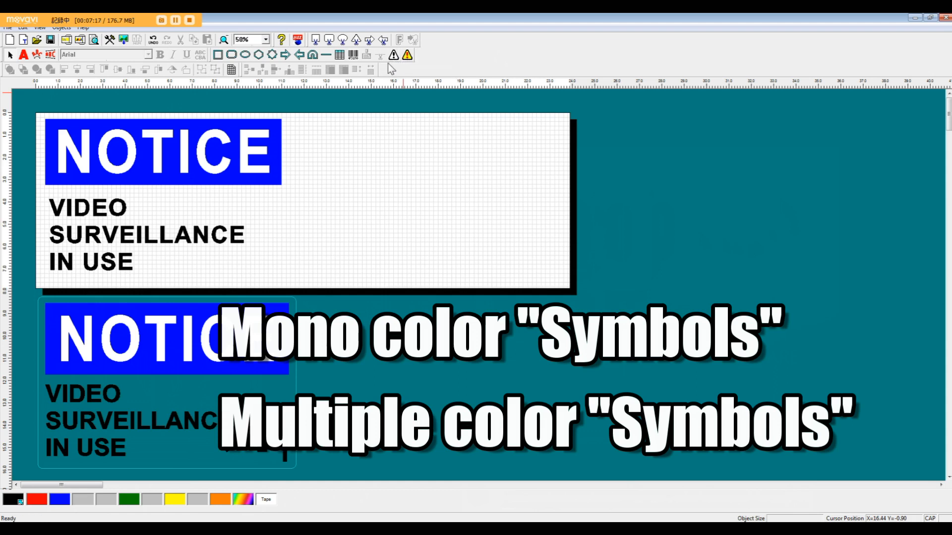
Browse the mono-colour symbol library, viewing the groups 01 Warnings ISO7010 and 15 Safety Instructions.
click(394, 56)
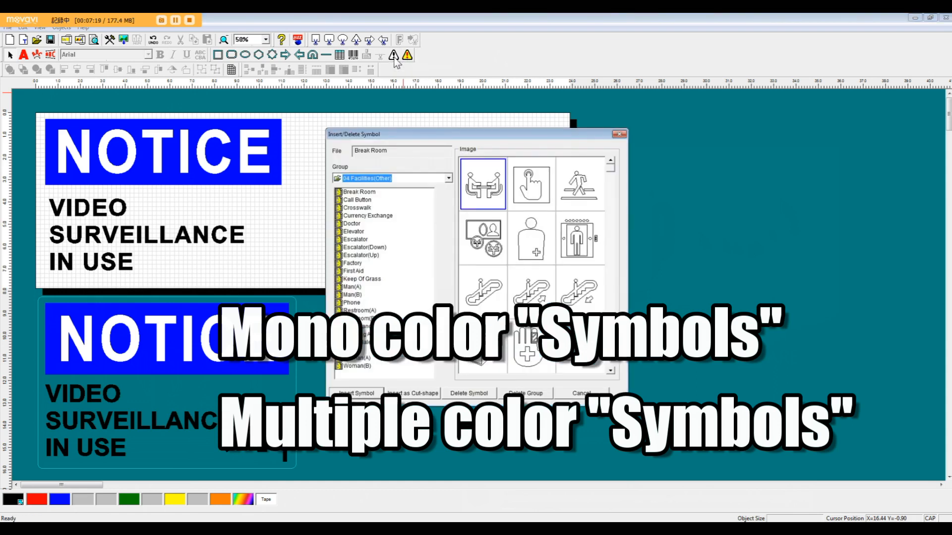
click(448, 178)
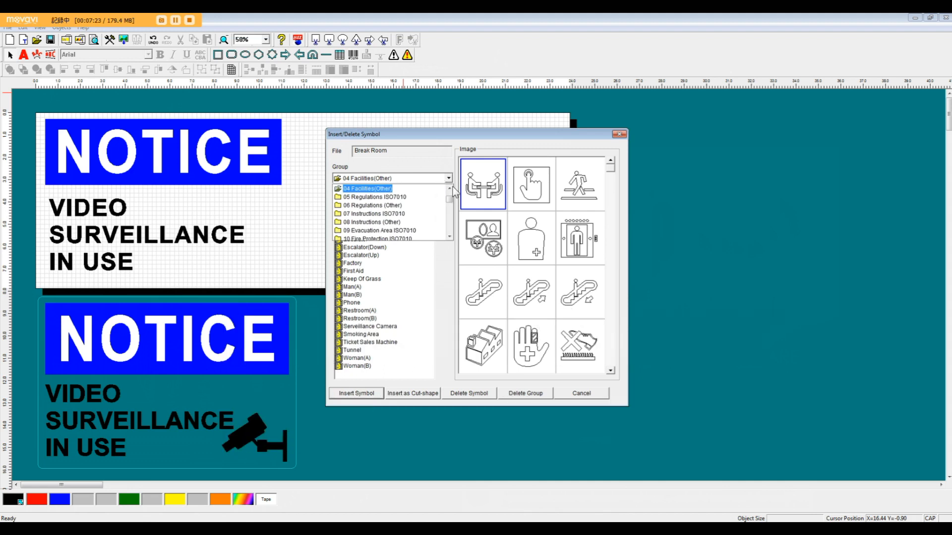
click(452, 196)
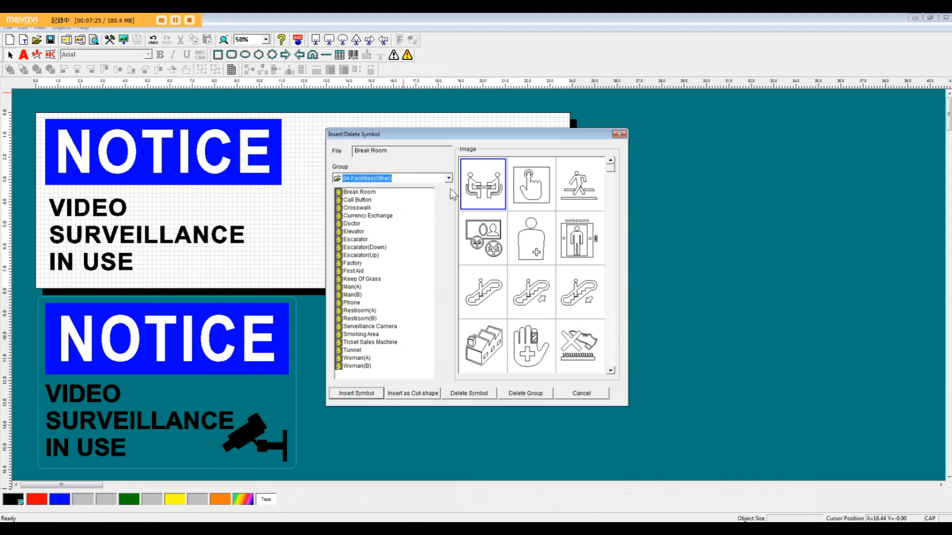
click(449, 177)
click(449, 189)
click(449, 188)
click(450, 189)
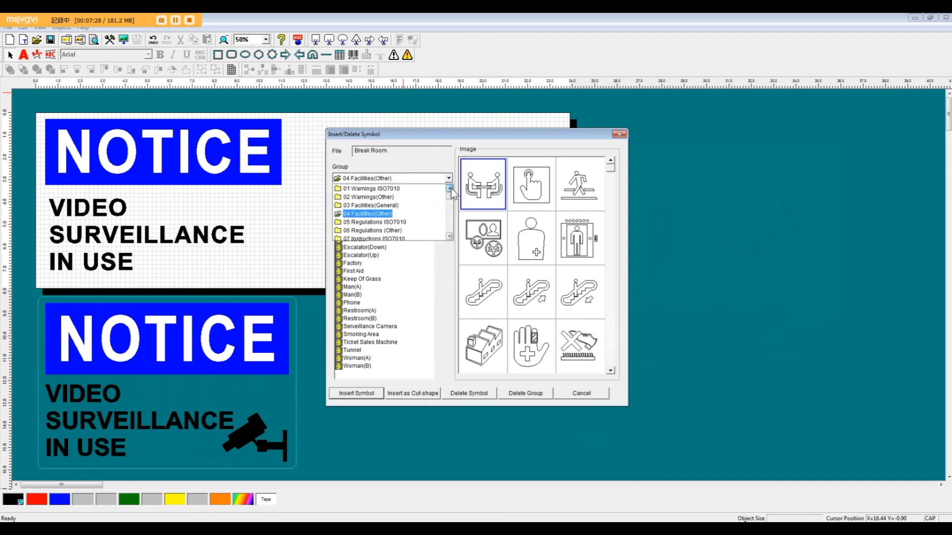
click(396, 189)
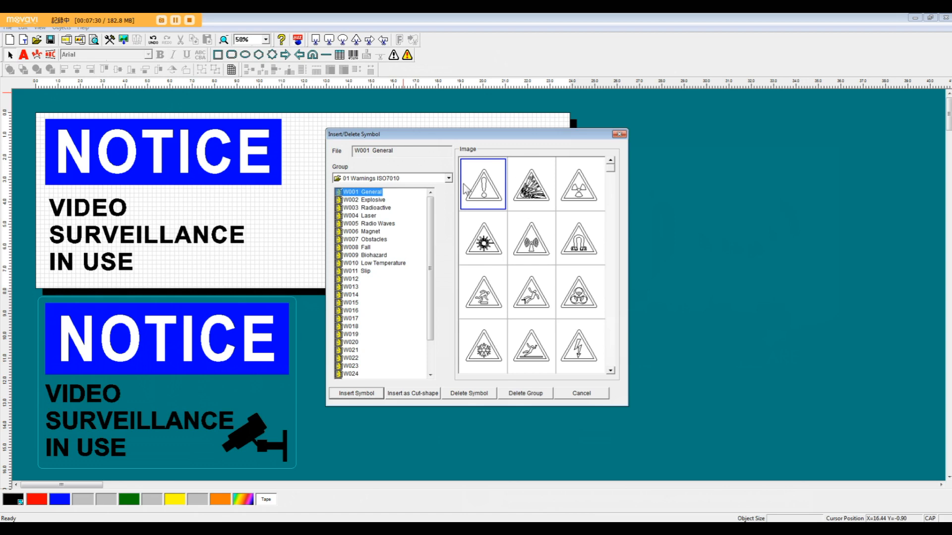
click(449, 178)
drag(449, 202, 453, 212)
click(397, 222)
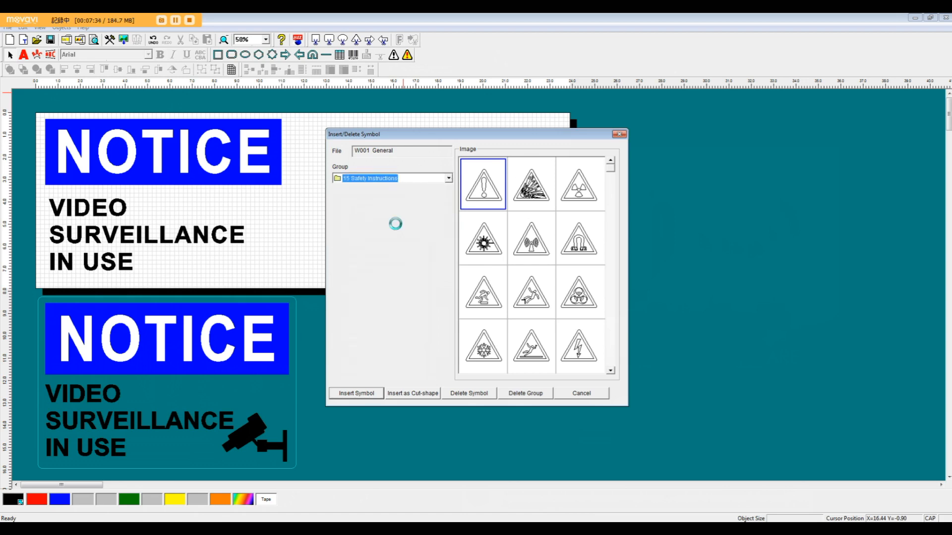
Insert the "Serveillance Camera" symbol from the group 04 Facilities(Other).
click(448, 179)
scroll(448, 195, up, 3)
drag(450, 204, 449, 197)
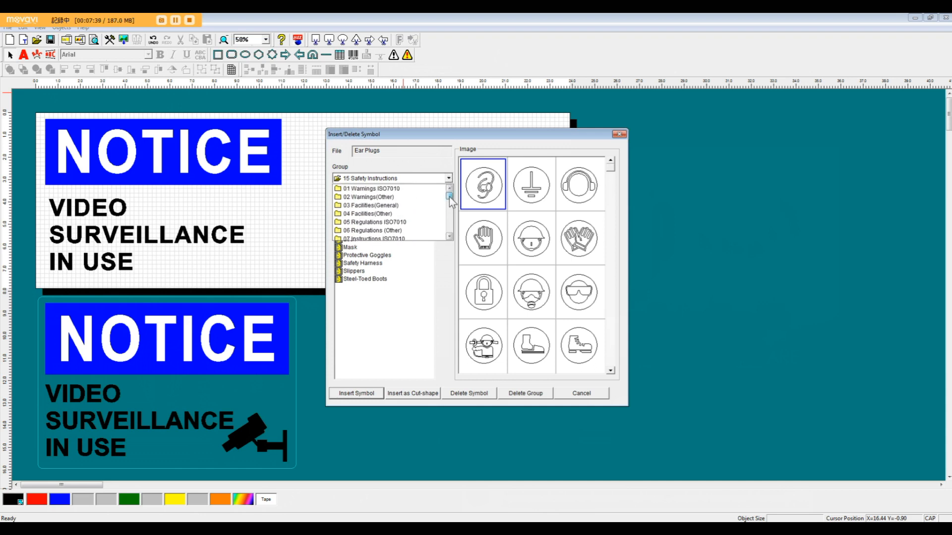
click(388, 217)
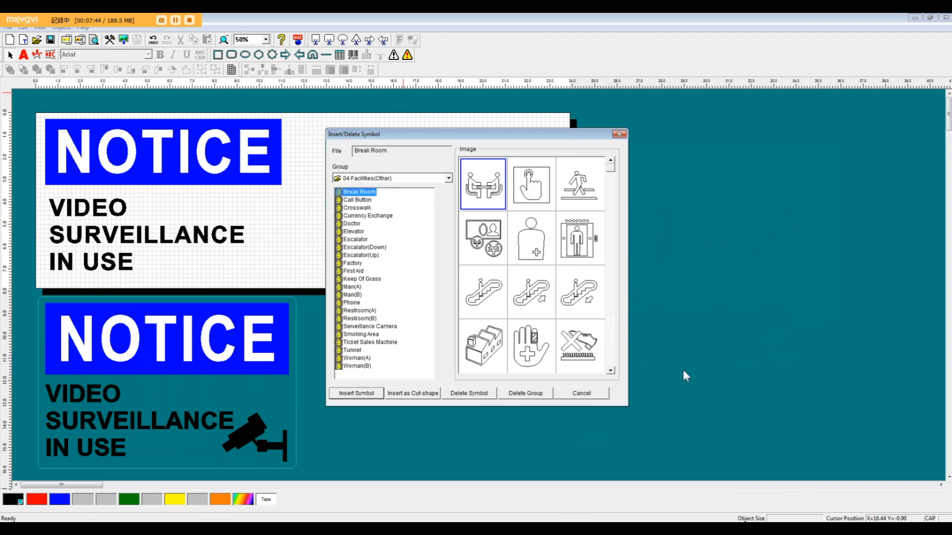
scroll(611, 358, down, 3)
click(579, 287)
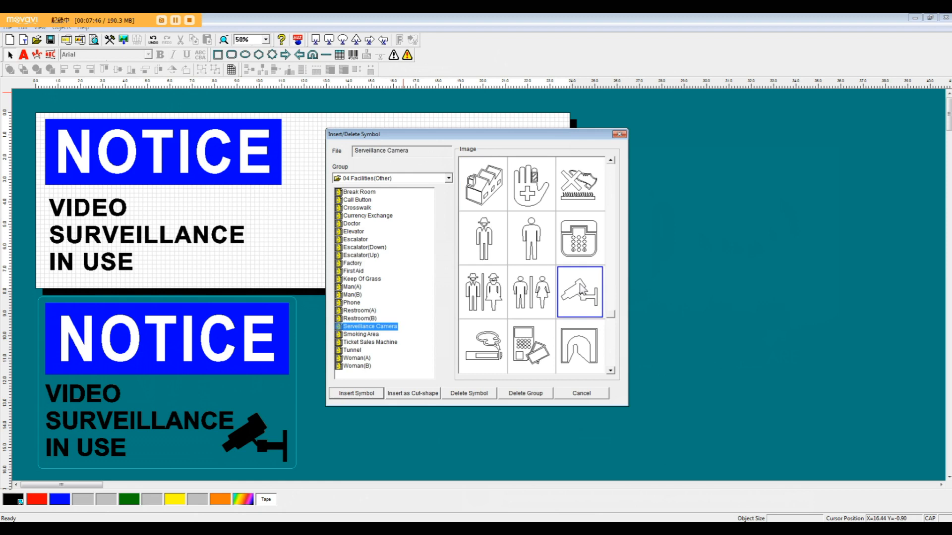
click(357, 392)
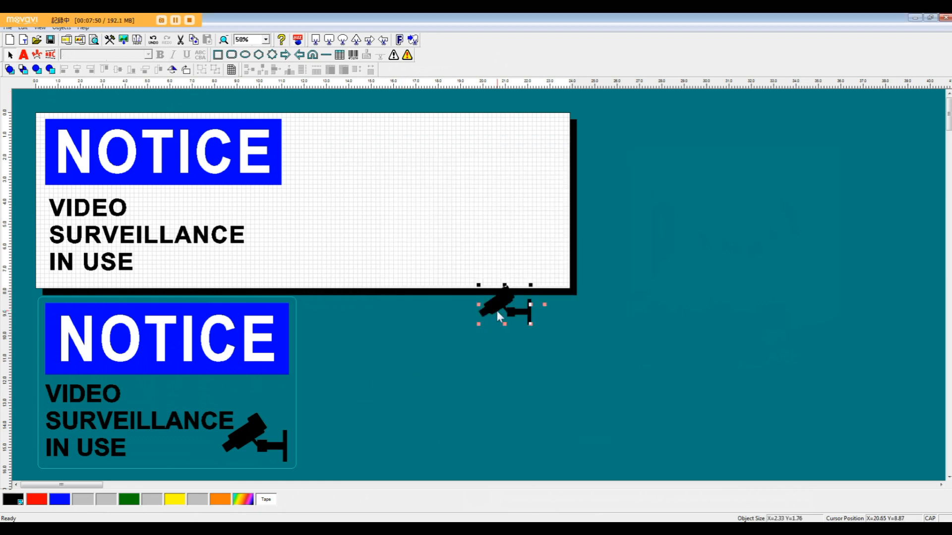
Place the camera symbol under the caption's right end, beside "IN USE", and enlarge it to about 2.85 by 2.14 inches.
mouse_move(272, 263)
mouse_down()
mouse_move(260, 269)
mouse_move(275, 269)
mouse_up()
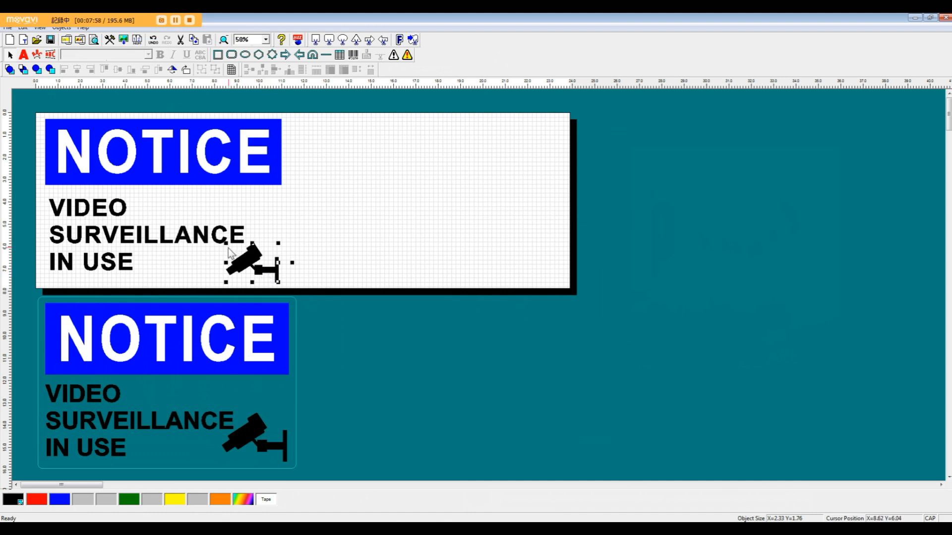
drag(226, 249, 214, 235)
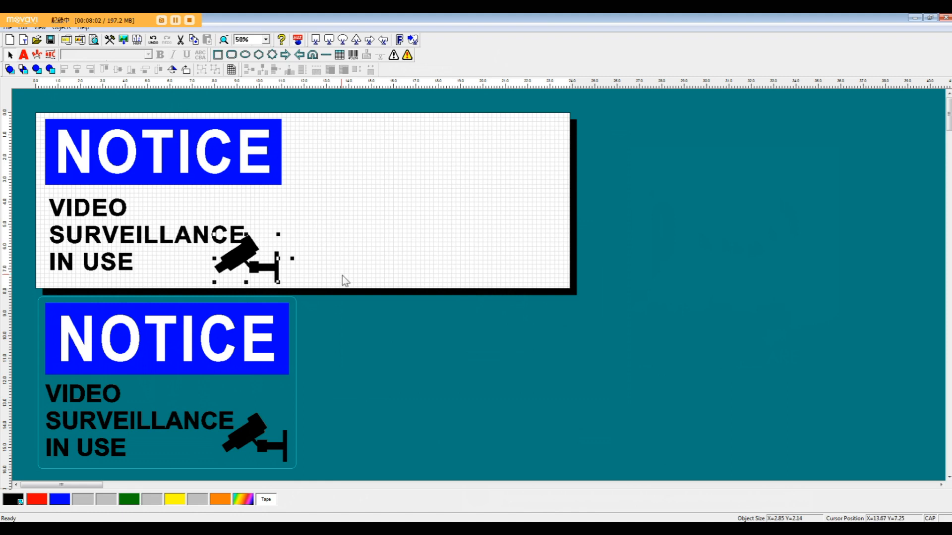
drag(270, 268, 270, 263)
Set both the text spacing and the line spacing of the three-line text to 0.
click(119, 221)
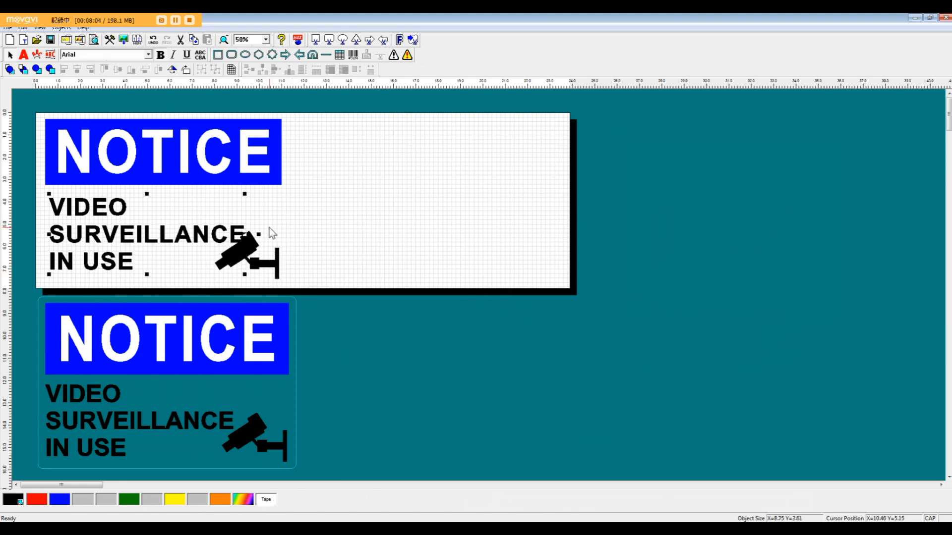
double_click(110, 241)
double_click(529, 294)
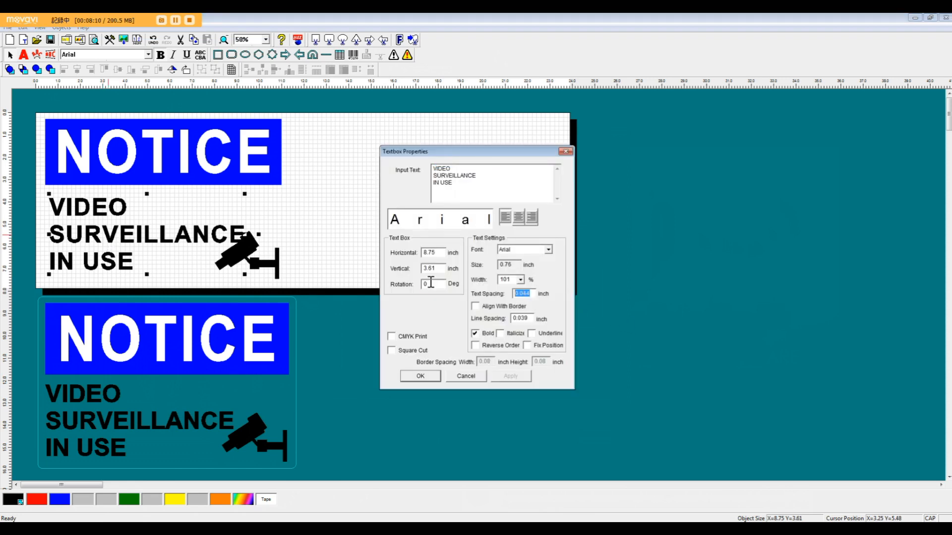
text(0)
double_click(526, 319)
text(0)
click(420, 377)
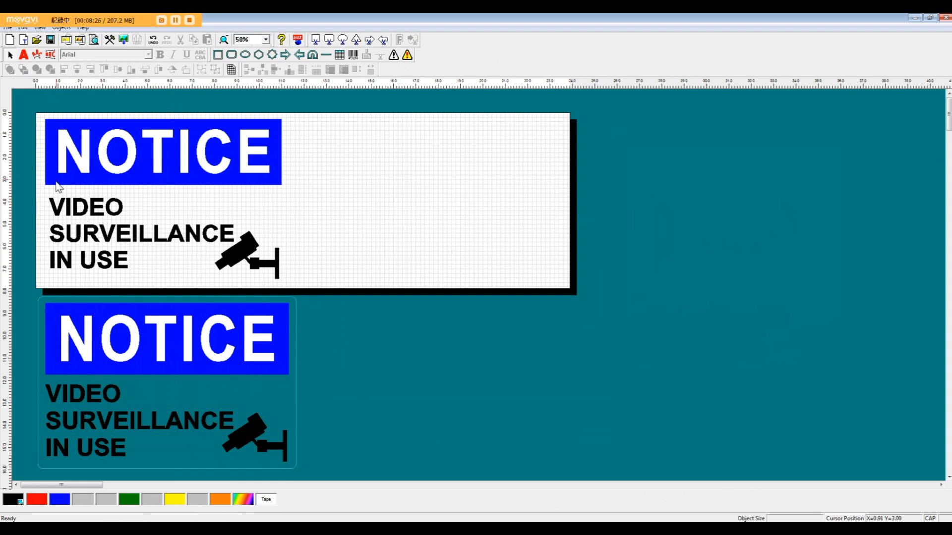
Align the three-line text with the left edge of the blue NOTICE caption.
drag(29, 168, 63, 220)
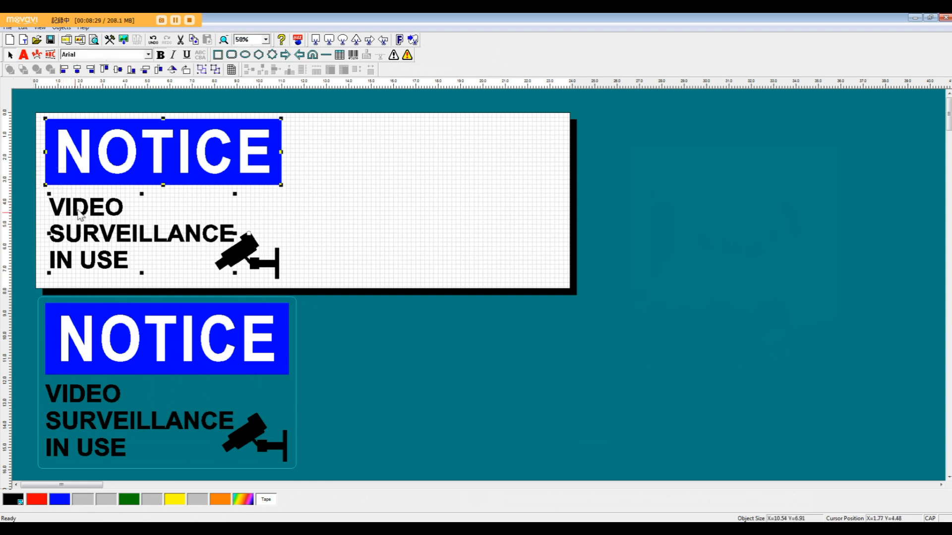
click(65, 71)
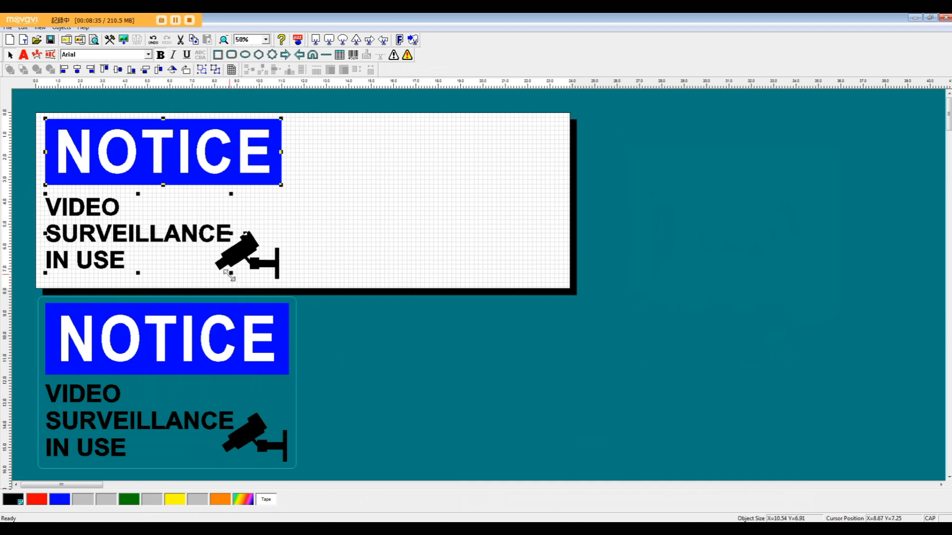
click(319, 265)
Align the camera symbol with the right edge of the blue NOTICE caption.
click(265, 255)
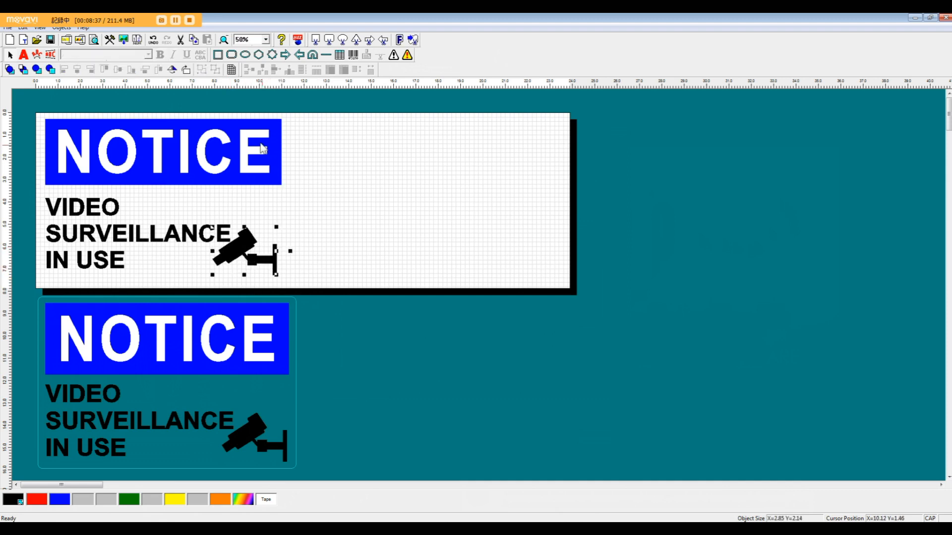
shift+click(254, 168)
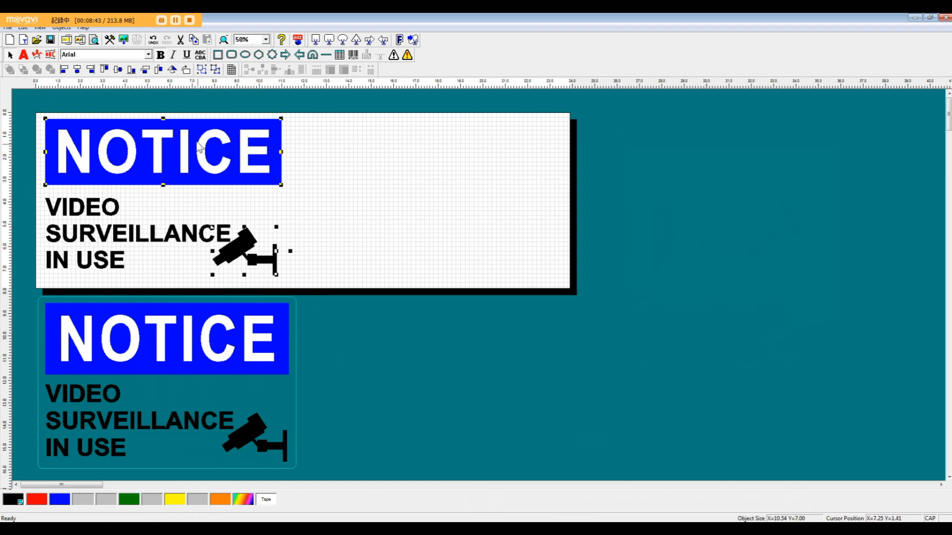
click(91, 70)
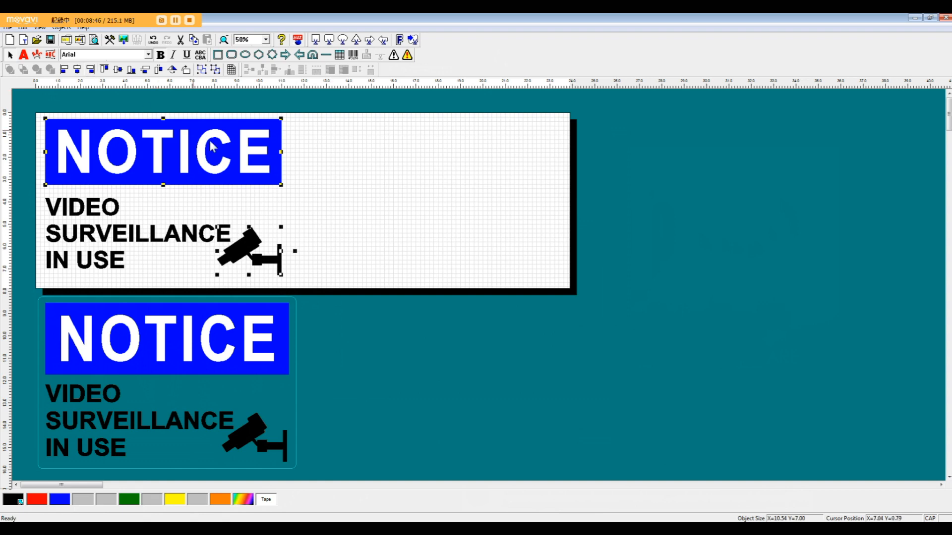
Align the three-line text and the camera symbol along their bottom edges.
click(94, 274)
click(278, 213)
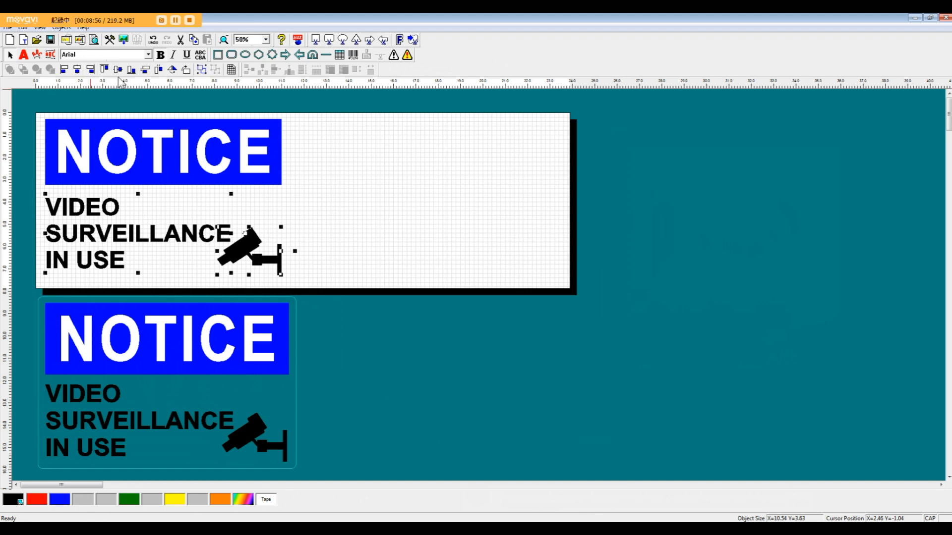
click(132, 70)
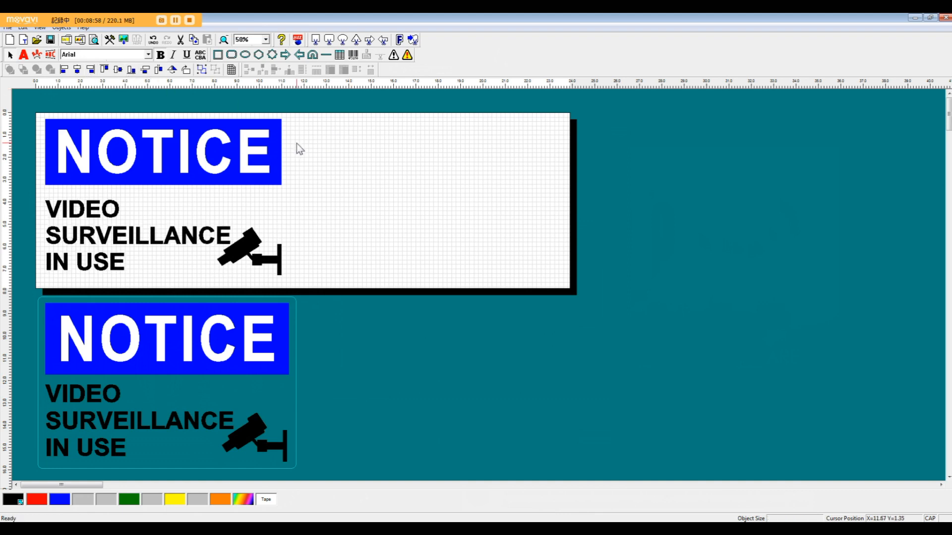
click(307, 155)
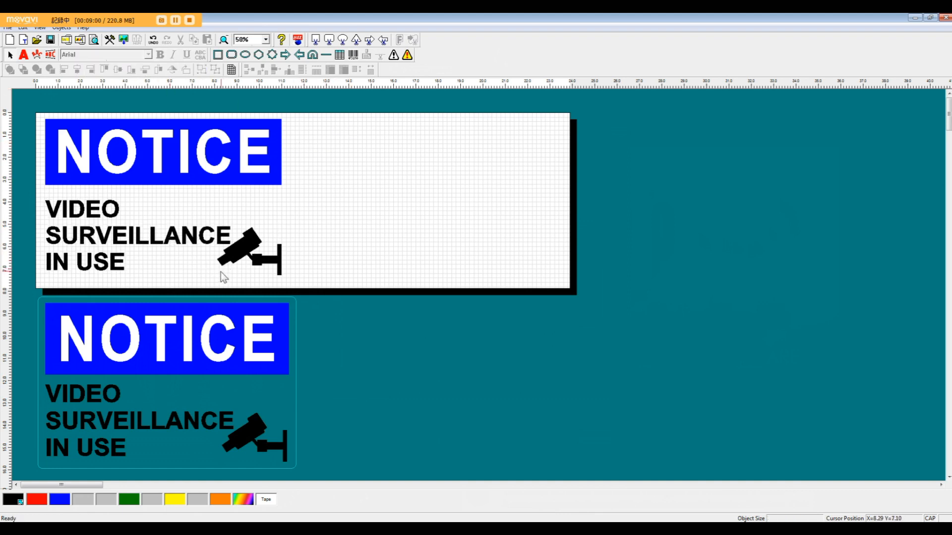
Group the NOTICE caption, the three-line text and the camera symbol into one object.
drag(51, 280, 245, 236)
drag(305, 117, 306, 103)
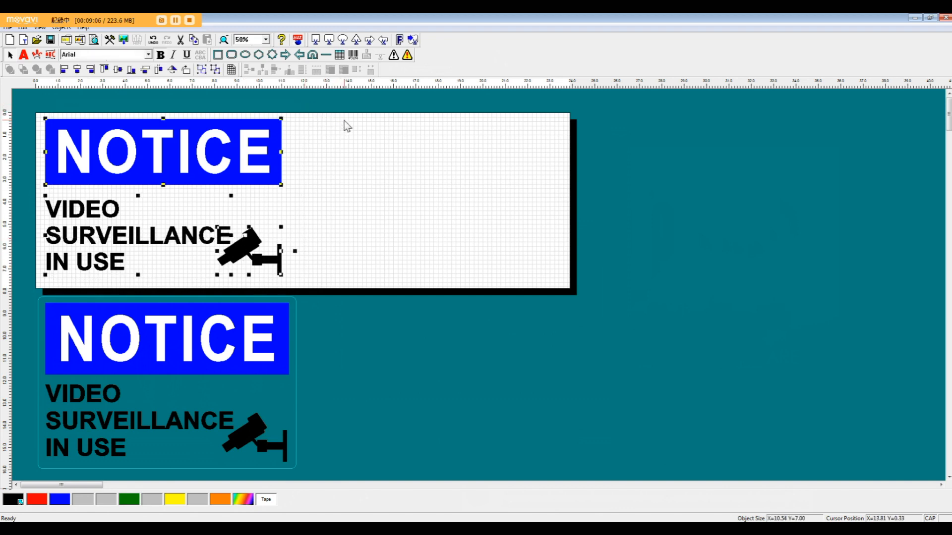
click(201, 69)
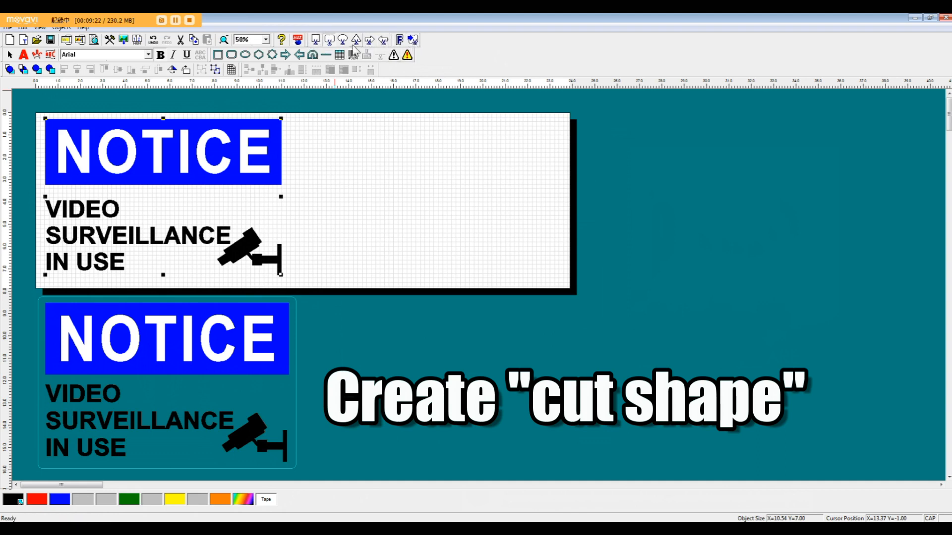
Draw a rounded-rectangle cut shape about 11.33 by 7.67 inches around the sign and centre both objects on each other horizontally and vertically.
click(326, 55)
mouse_move(291, 117)
mouse_down()
mouse_move(240, 213)
mouse_move(153, 267)
mouse_move(37, 287)
mouse_up()
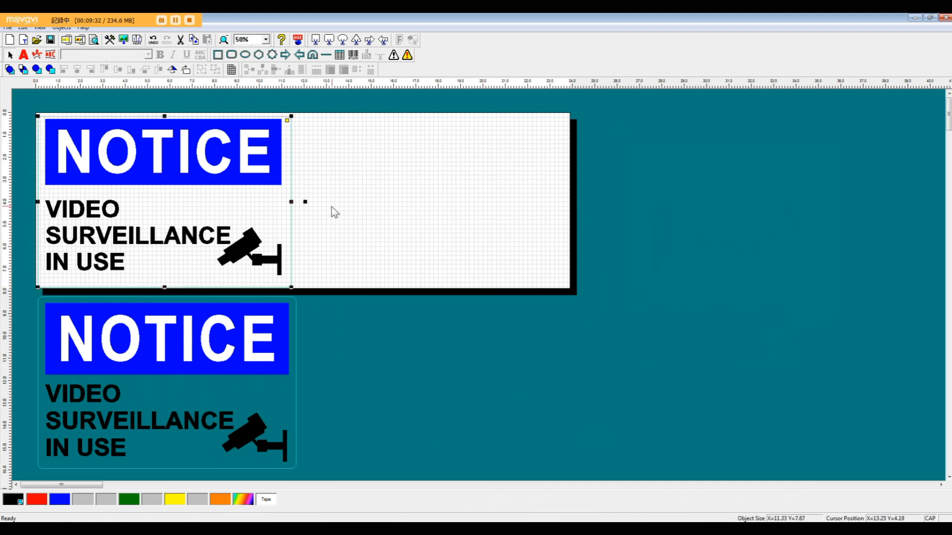
drag(344, 238, 185, 113)
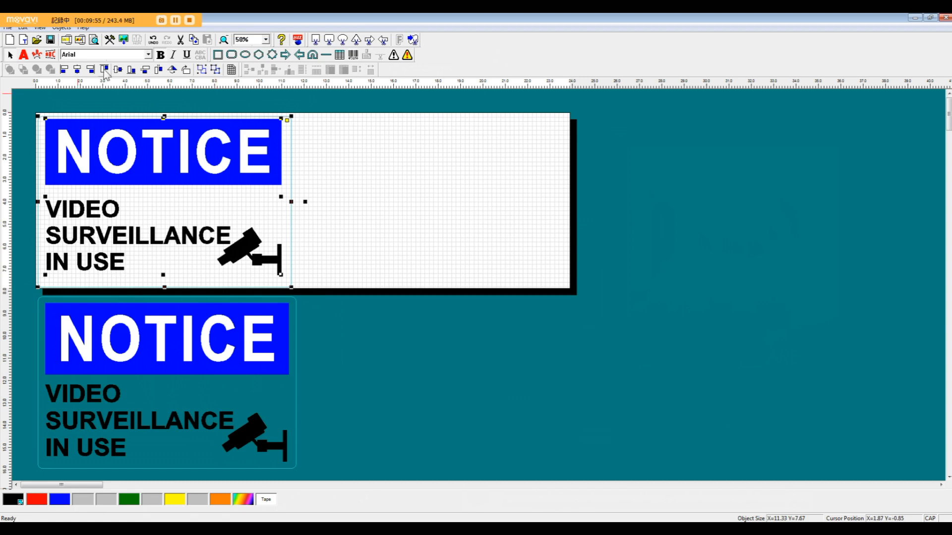
click(78, 72)
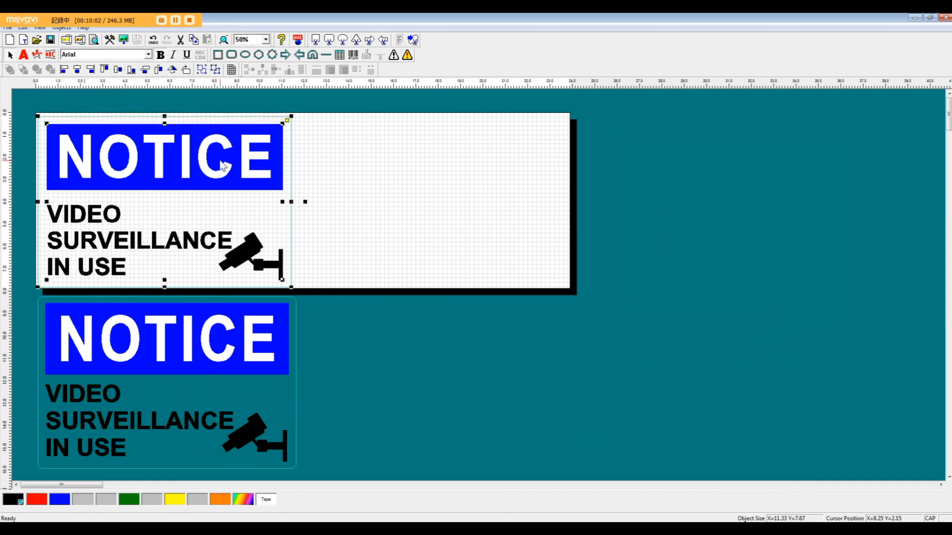
Nudge the sign and its cut shape together up and left into the page's upper-left corner.
key(Up)
key(Up)
key(Up)
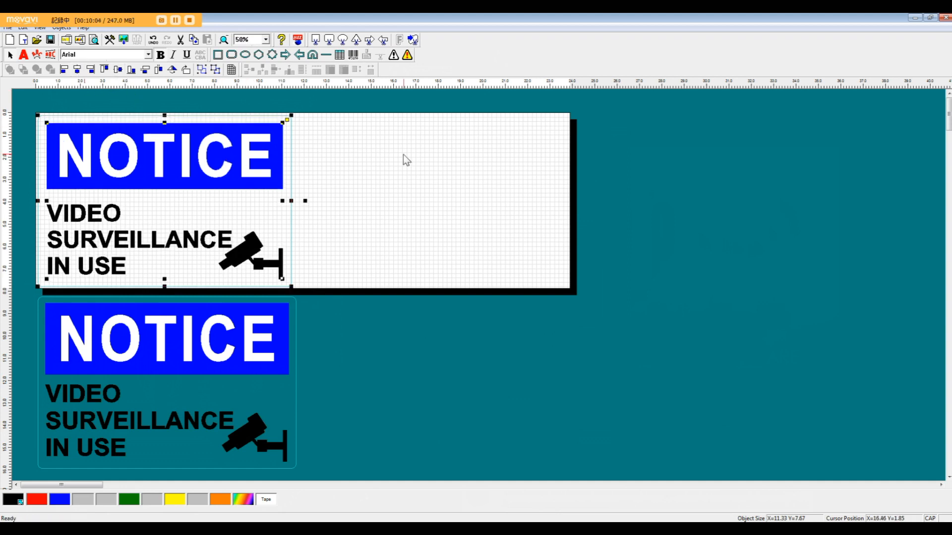
key(Left)
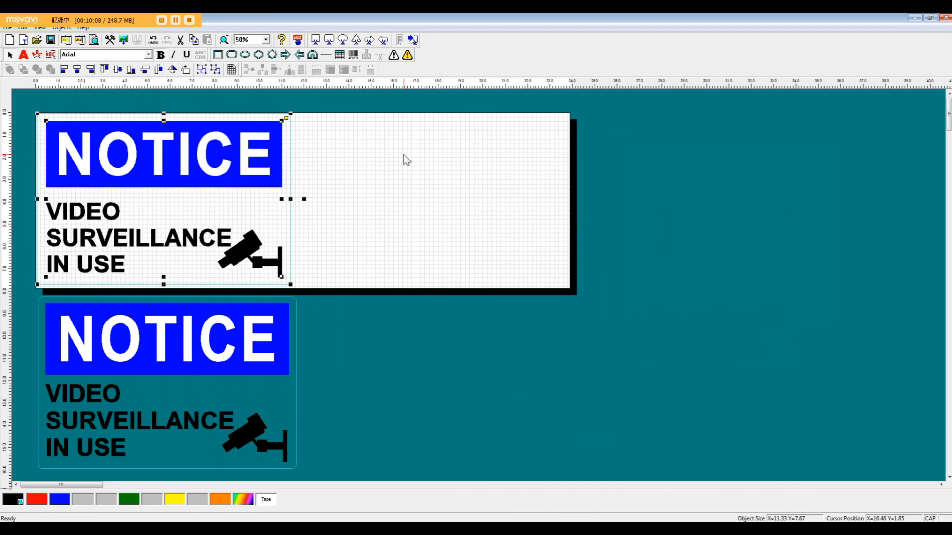
click(368, 281)
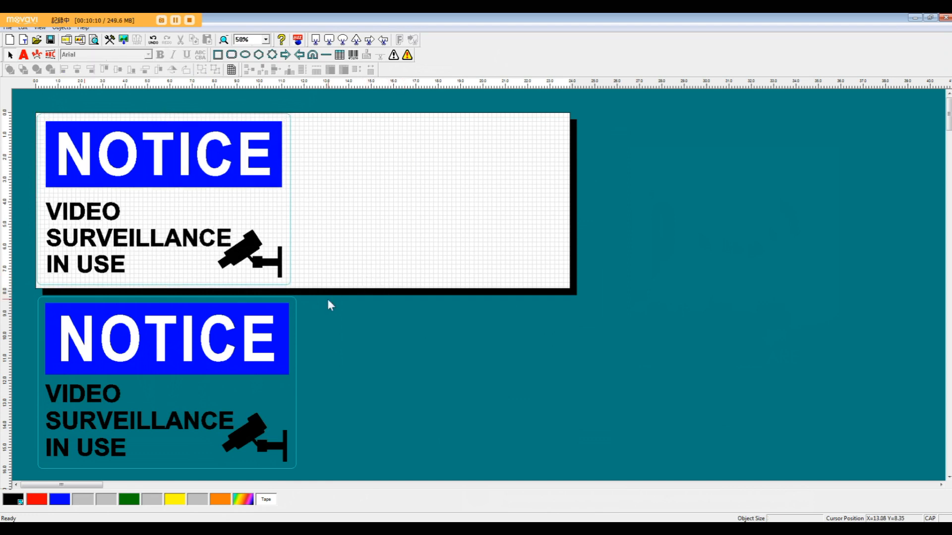